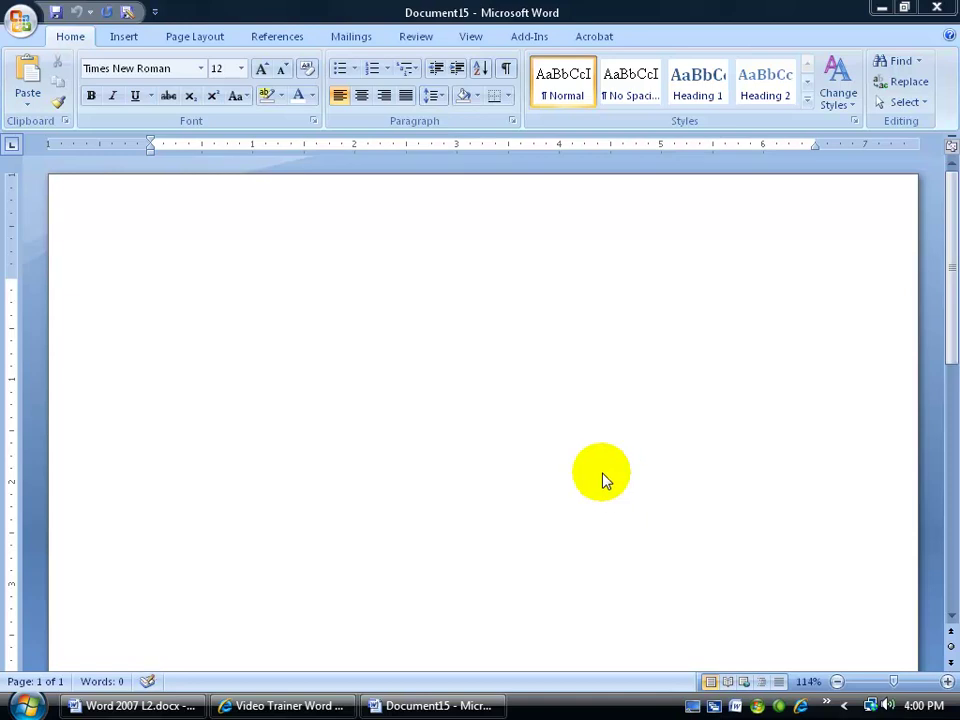
# Pick the Organization Chart layout from the Hierarchy category of the SmartArt gallery
pyautogui.click(123, 36)
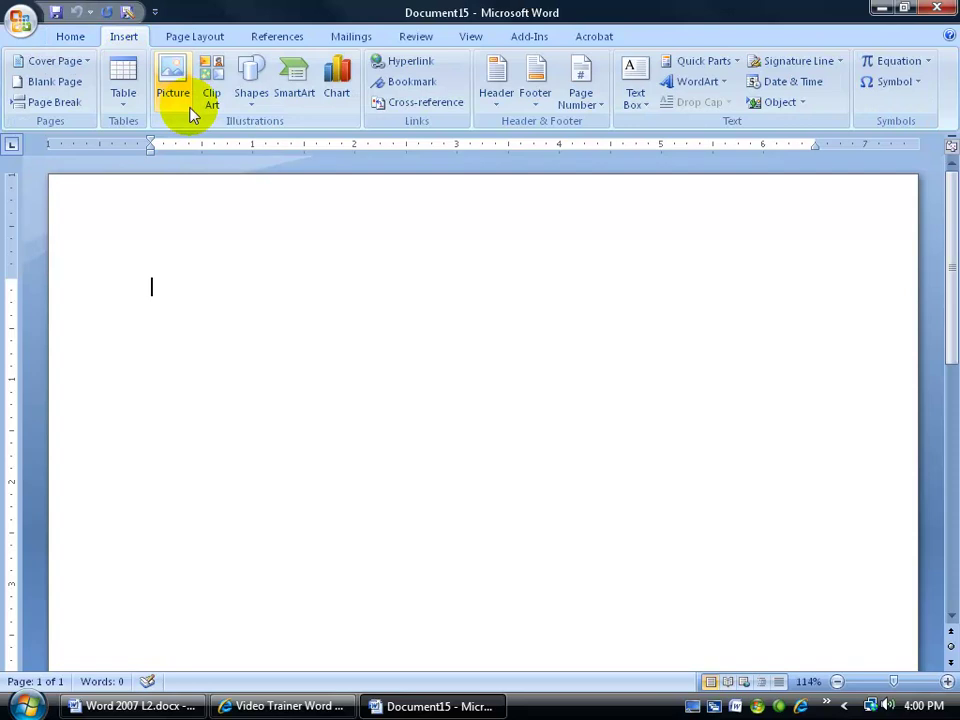
pyautogui.click(298, 86)
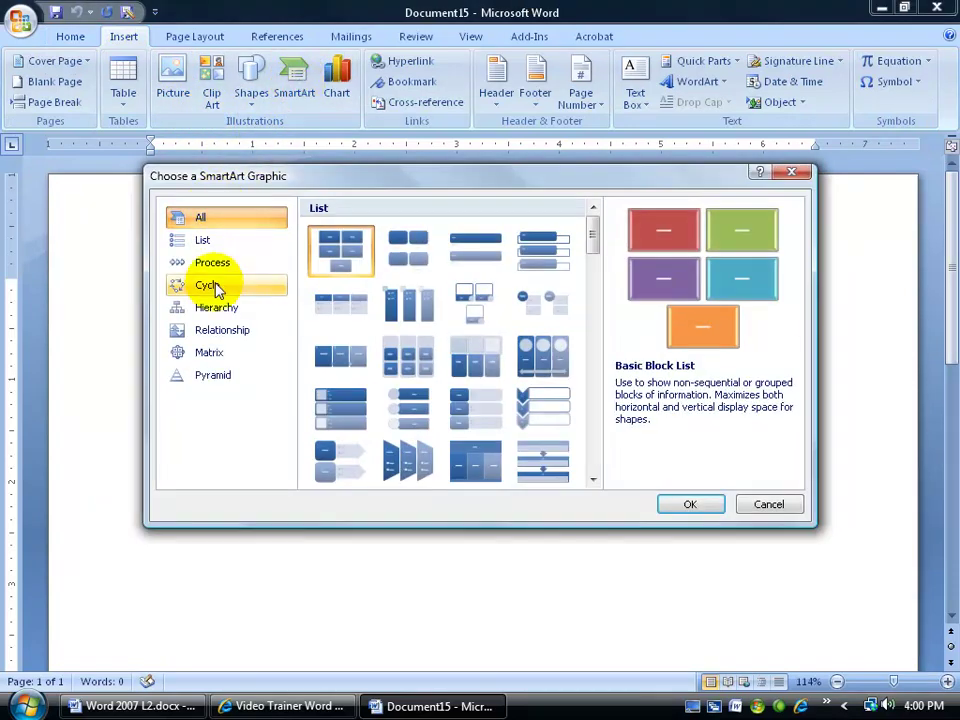
pyautogui.click(212, 310)
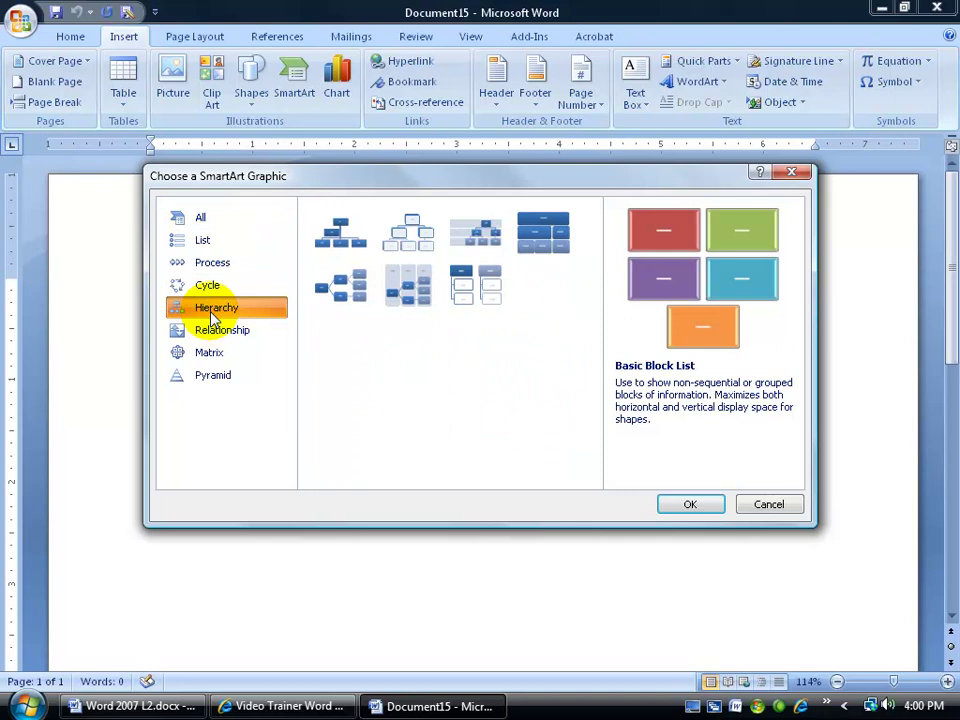
pyautogui.click(412, 292)
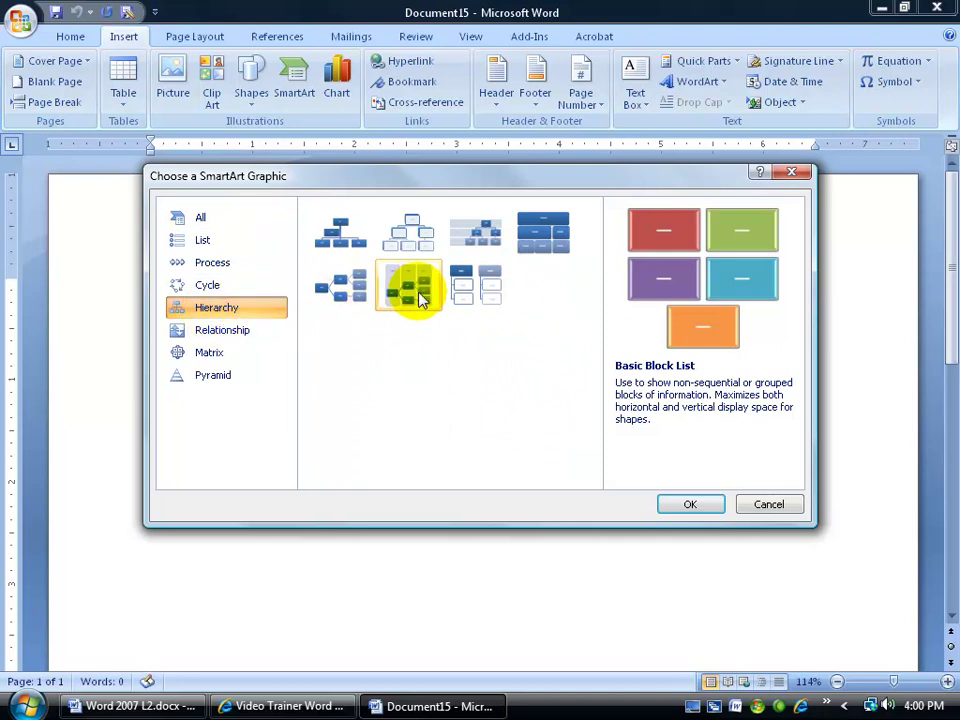
pyautogui.click(476, 290)
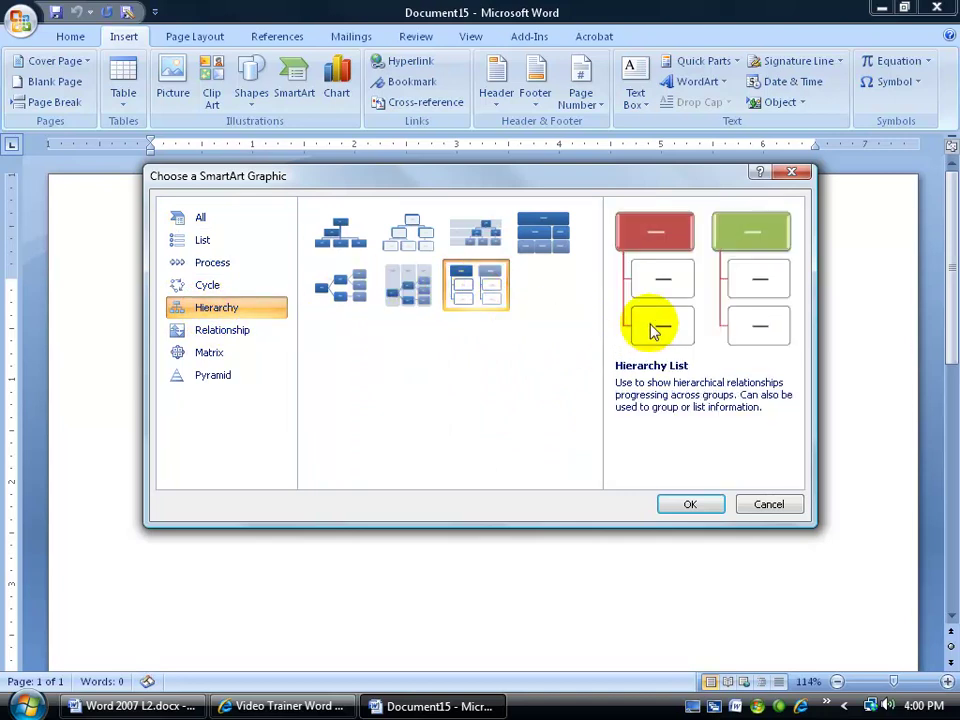
pyautogui.click(341, 238)
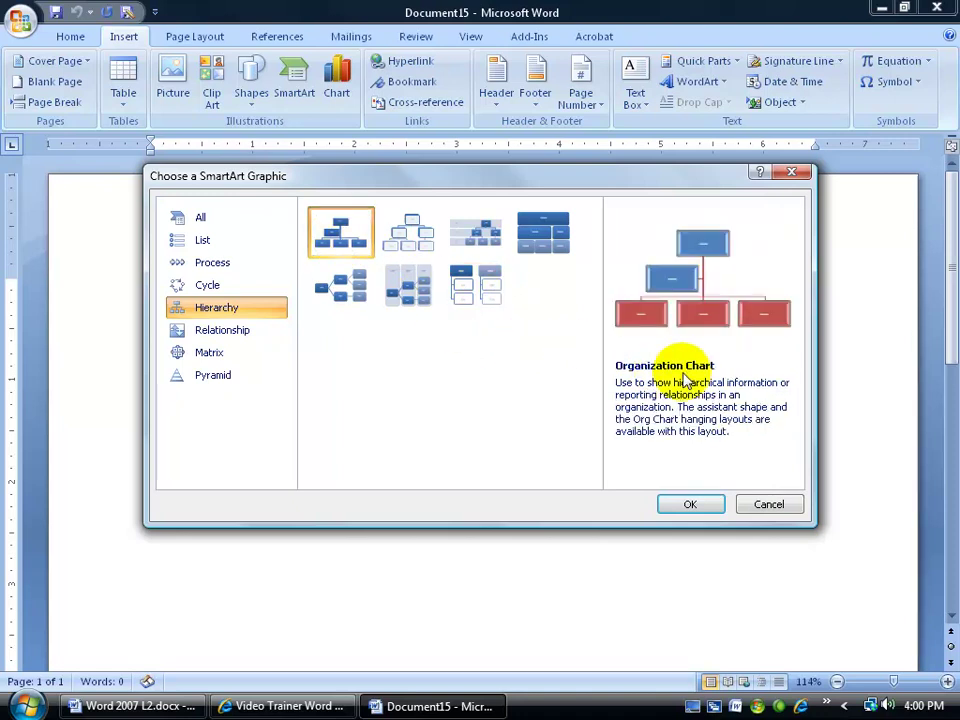
# Insert the Organization Chart and move its Text Pane to the right of the chart
pyautogui.click(691, 505)
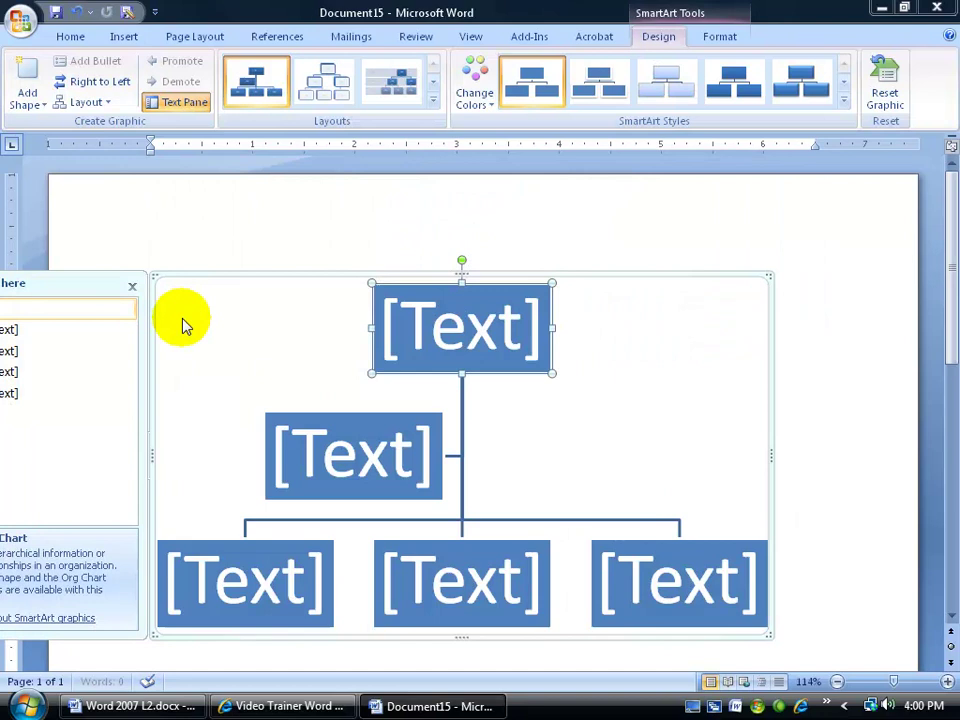
pyautogui.moveTo(77, 281); pyautogui.dragTo(797, 199)
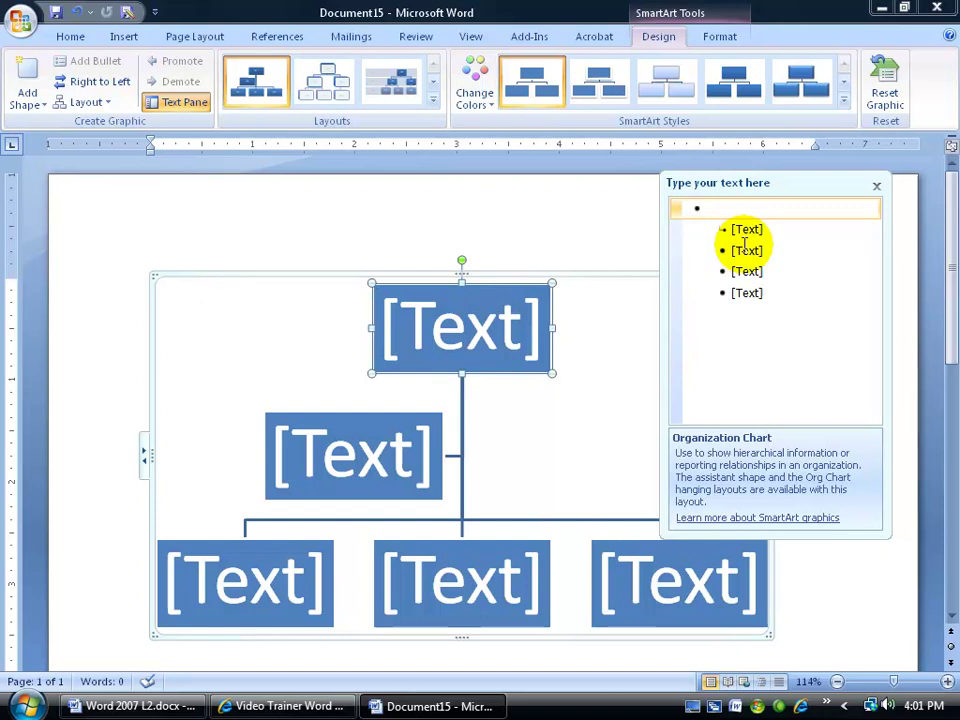
pyautogui.click(708, 207)
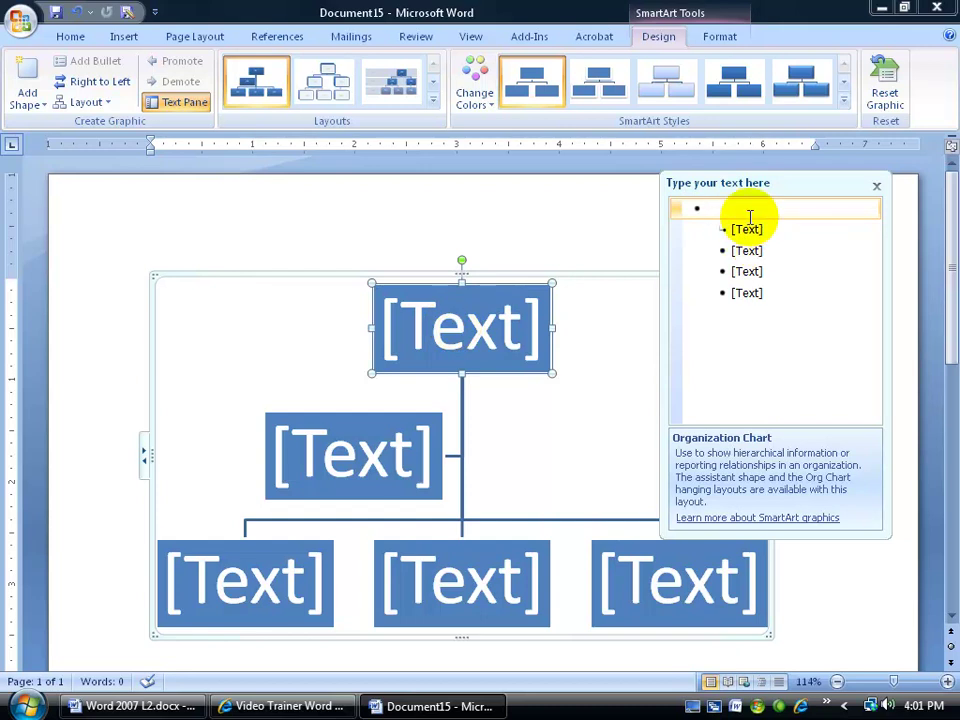
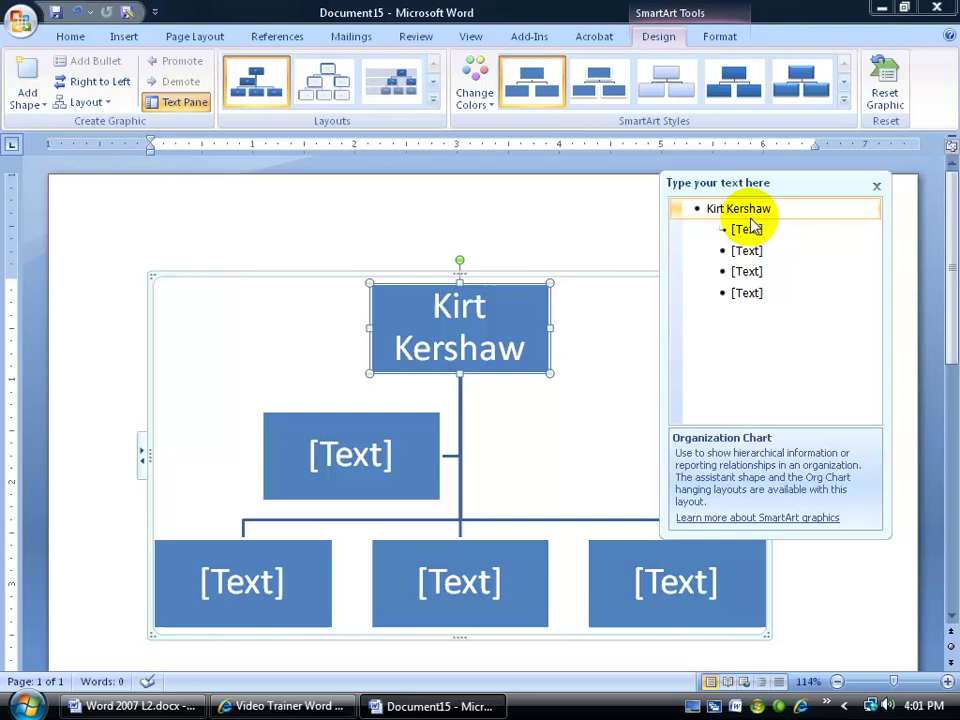
# Enter the president's name and title, then the assistant's name with 'Exec Asst' on a second line
pyautogui.write(' President')
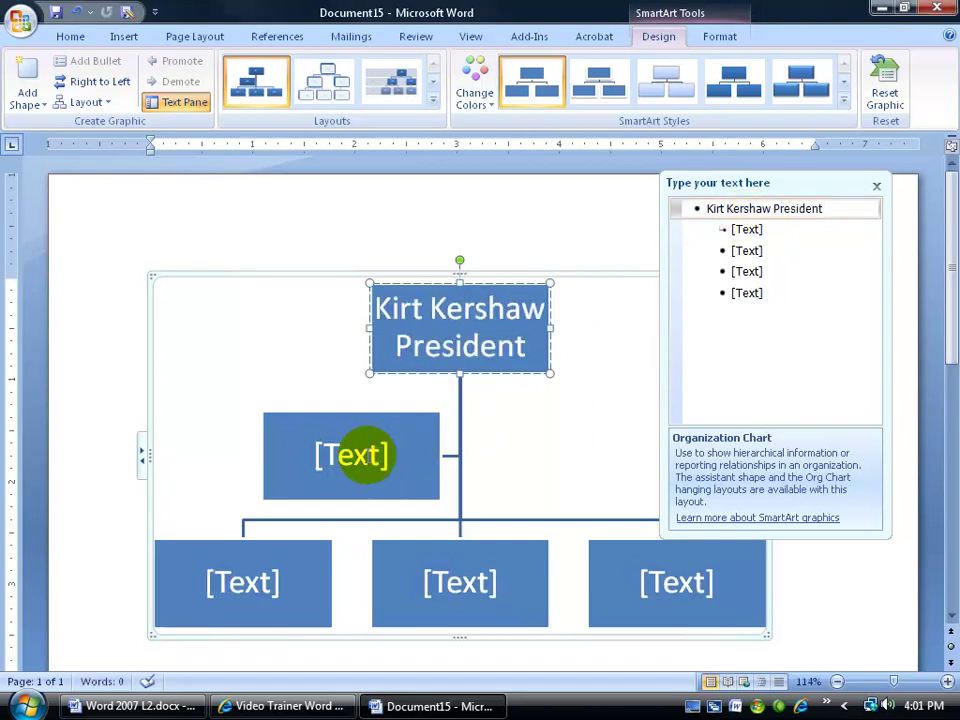
pyautogui.click(367, 455)
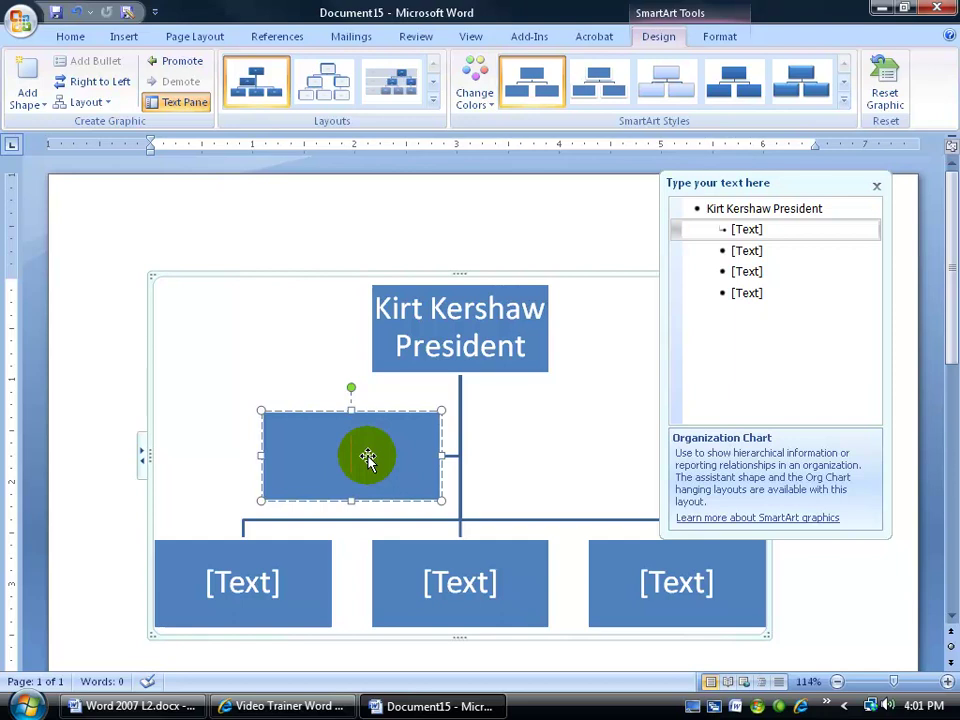
pyautogui.write('Jane Doe')
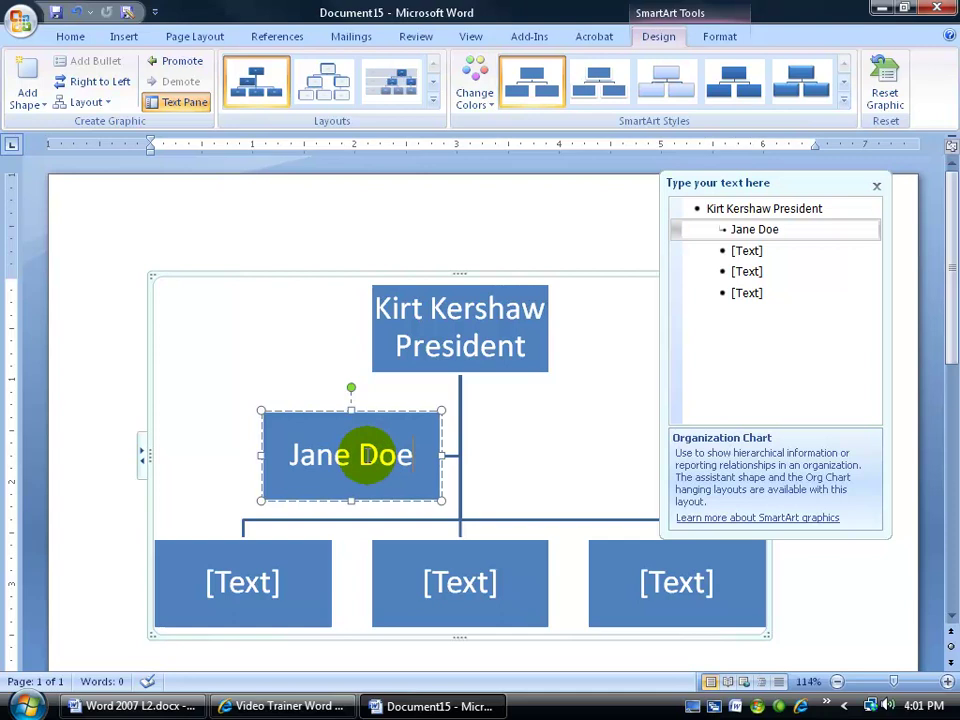
pyautogui.hotkey('shift', 'Return')
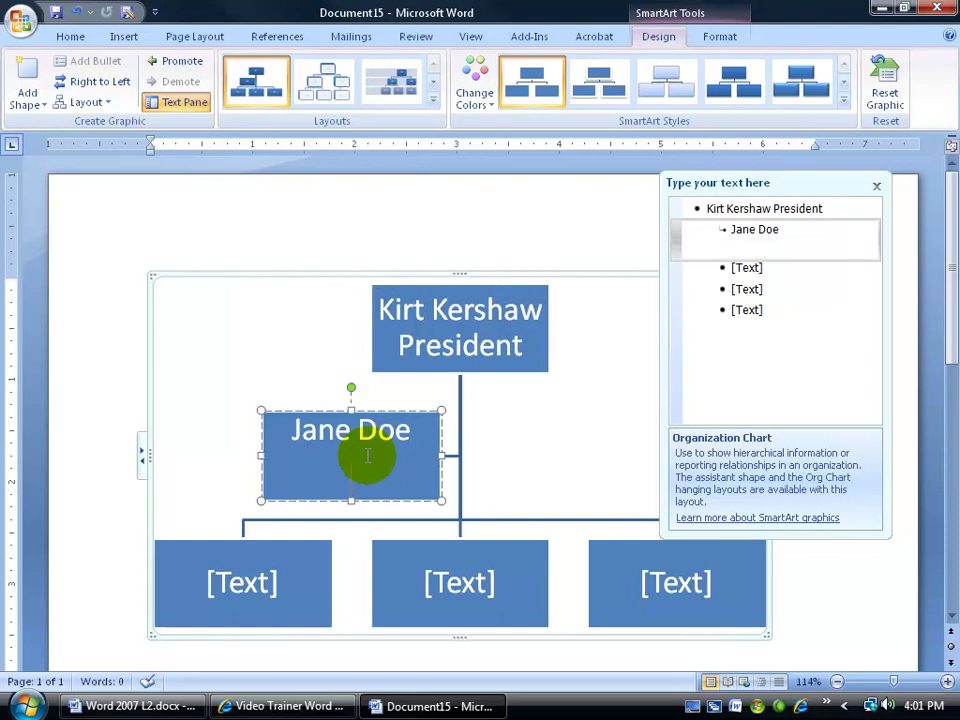
pyautogui.write('Exec Asst')
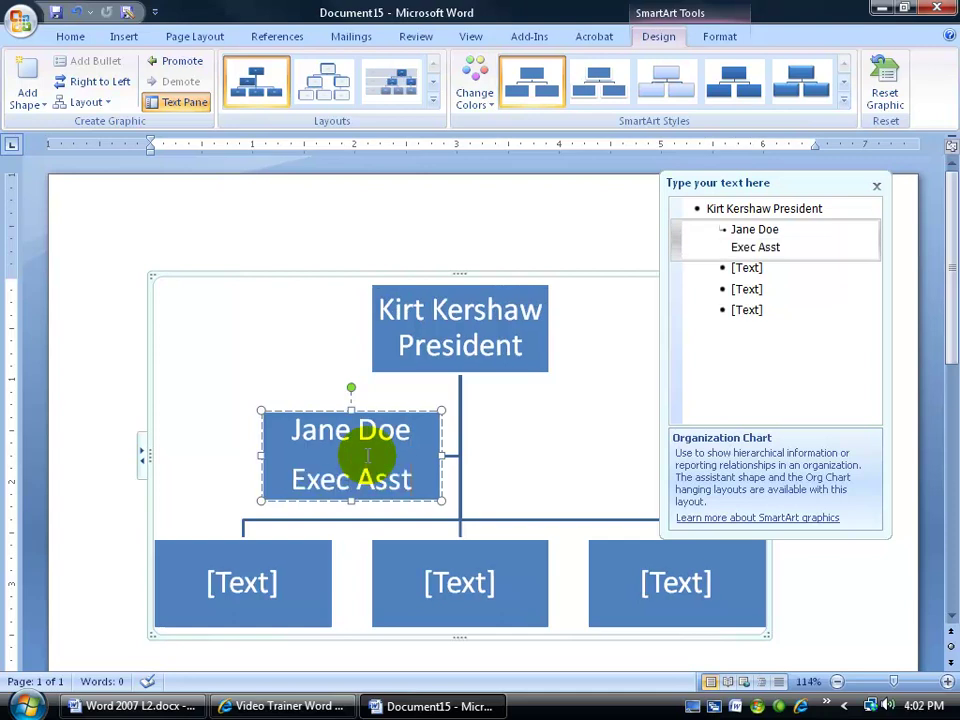
# Fill two lower boxes with the VPs' names and the title 'VP'
pyautogui.click(743, 268)
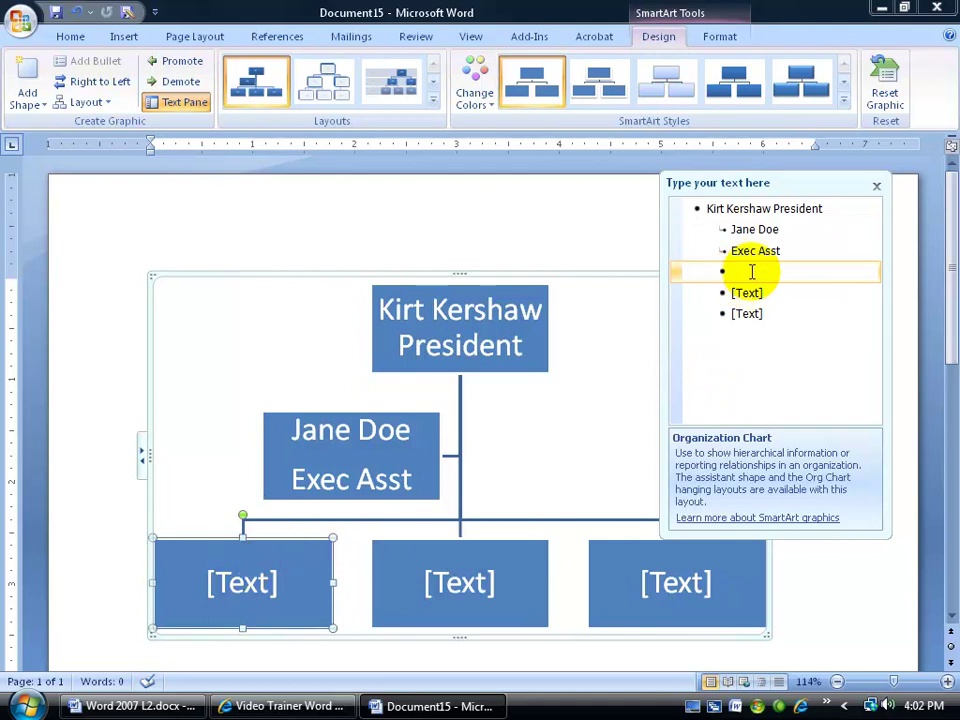
pyautogui.write('Bob Barker VP')
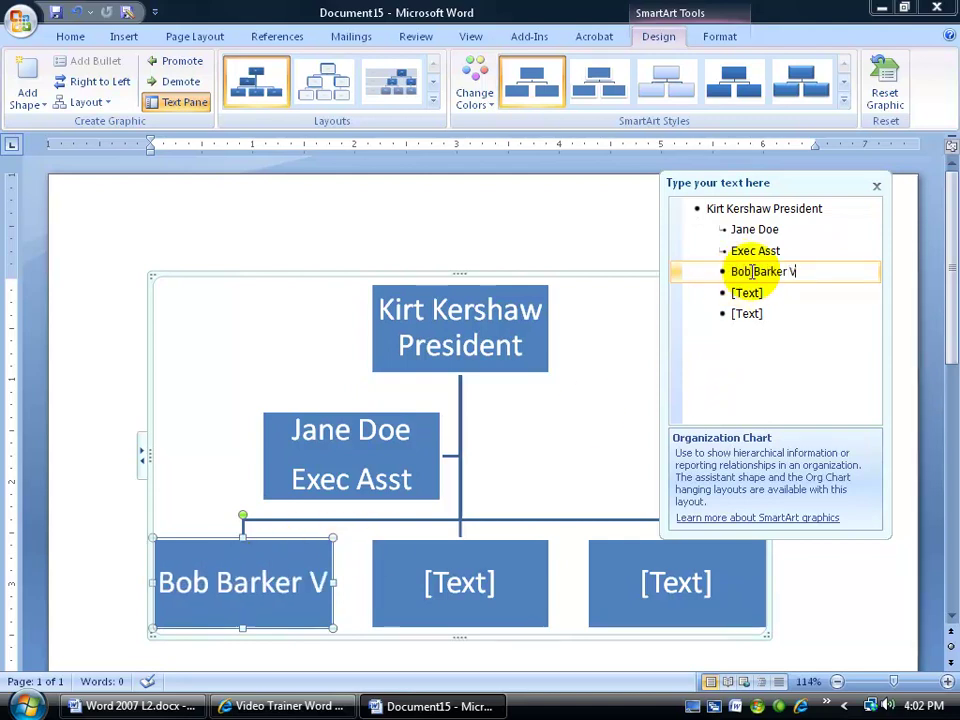
pyautogui.click(462, 581)
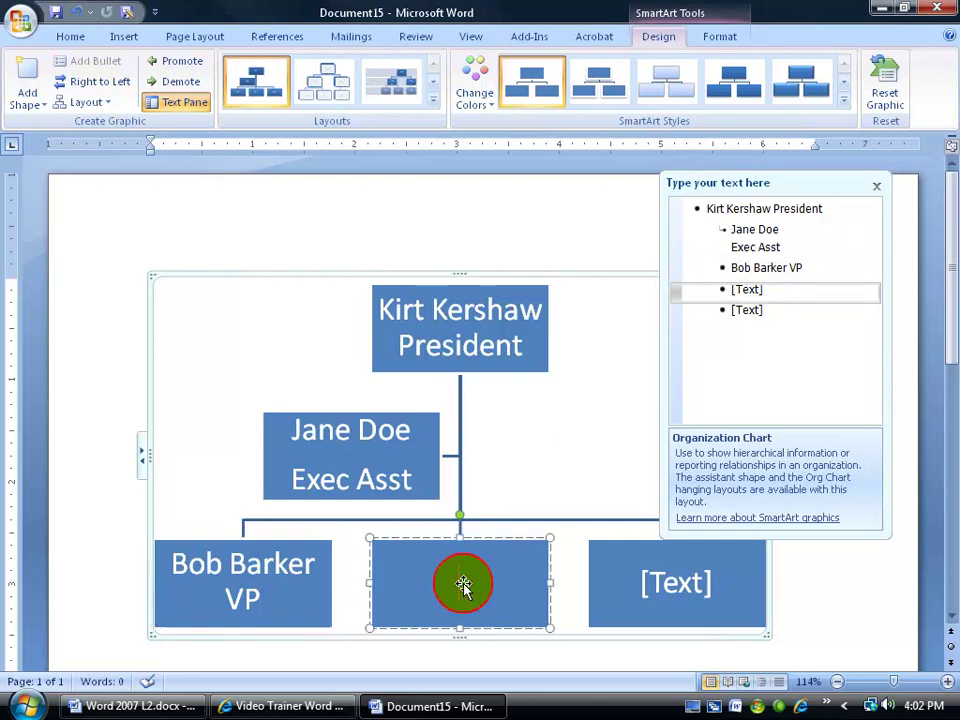
pyautogui.write('Harry P')
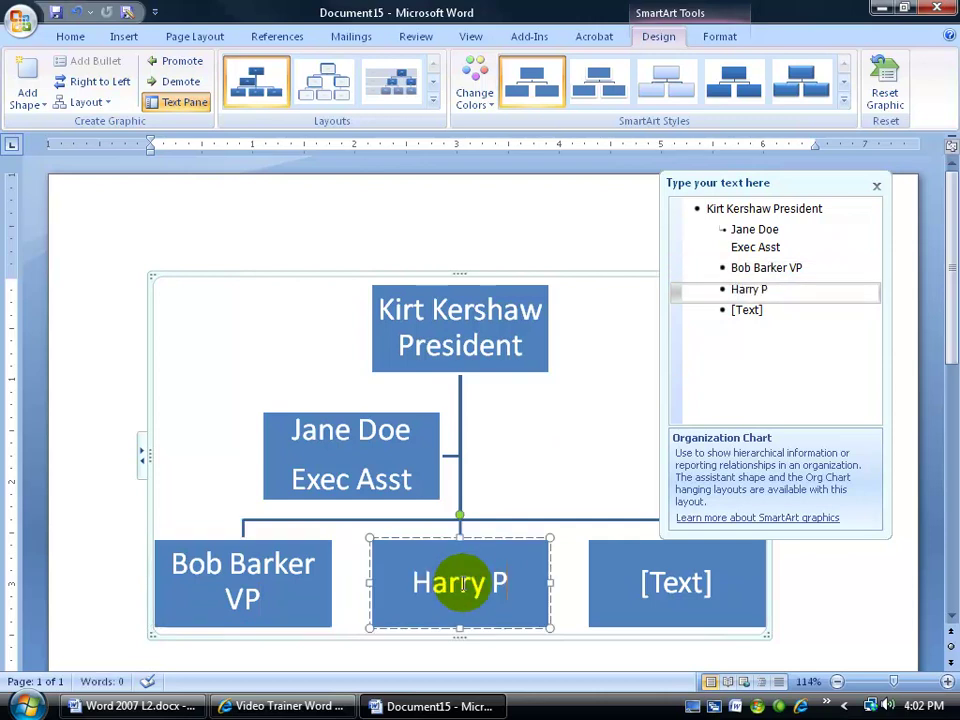
pyautogui.write('otter')
pyautogui.press('Return')
pyautogui.write('VP')
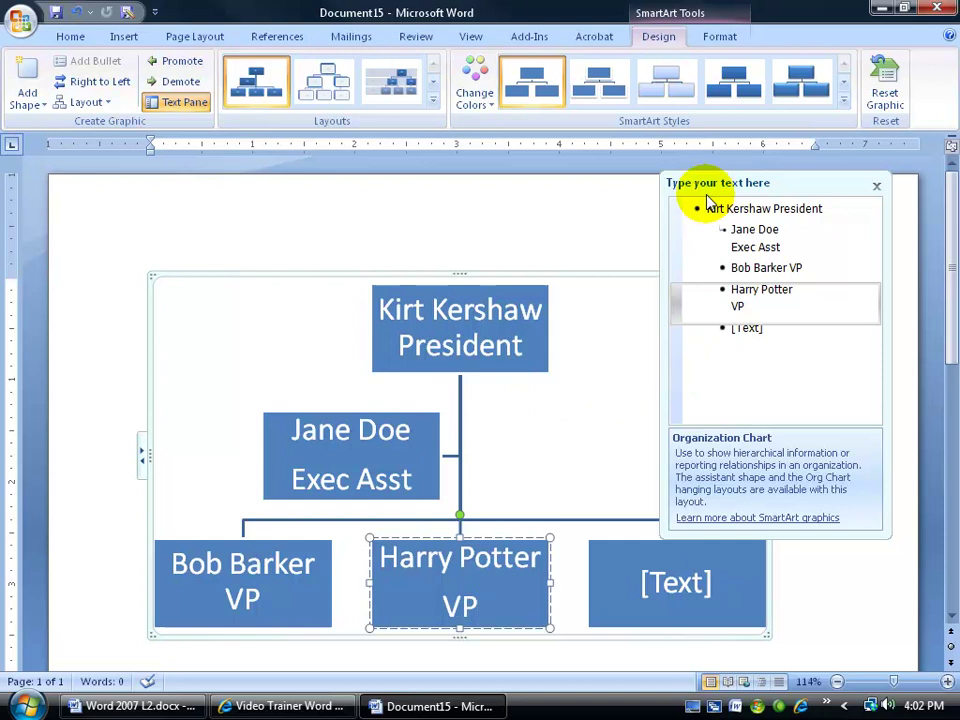
# Close and reopen the Text Pane, moving it to the chart's right, then glance at Format options
pyautogui.click(877, 187)
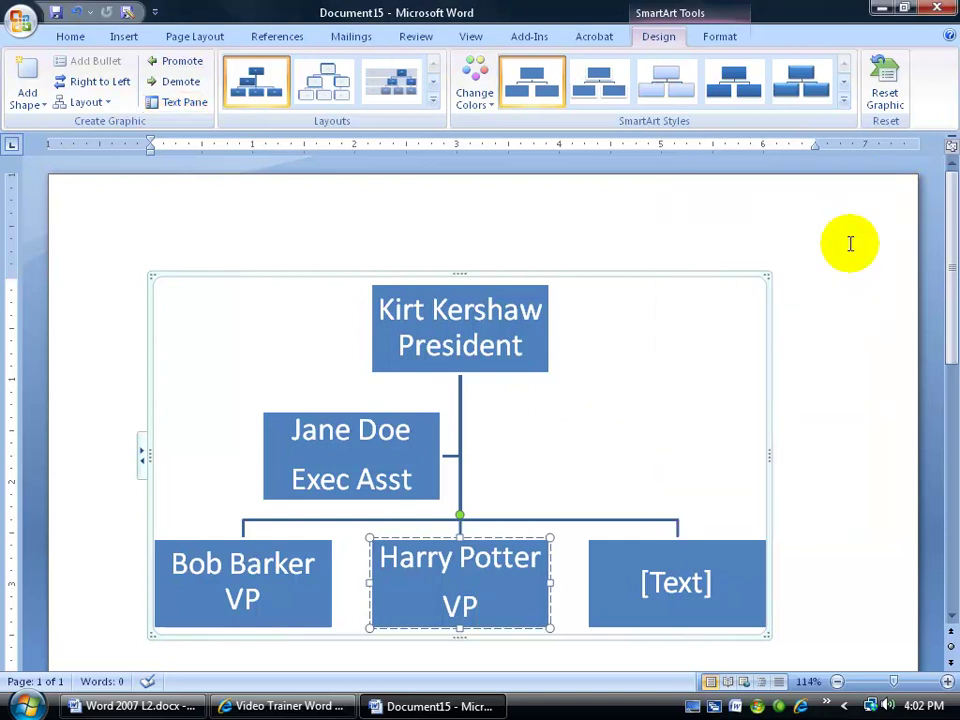
pyautogui.click(184, 106)
pyautogui.moveTo(58, 287); pyautogui.dragTo(828, 250)
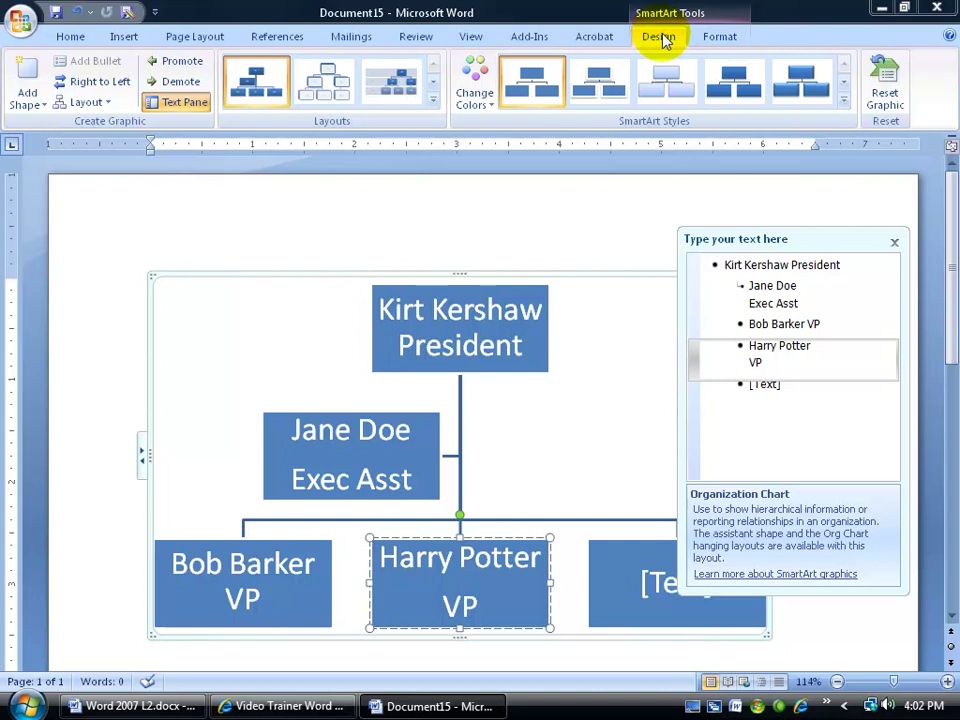
pyautogui.click(720, 37)
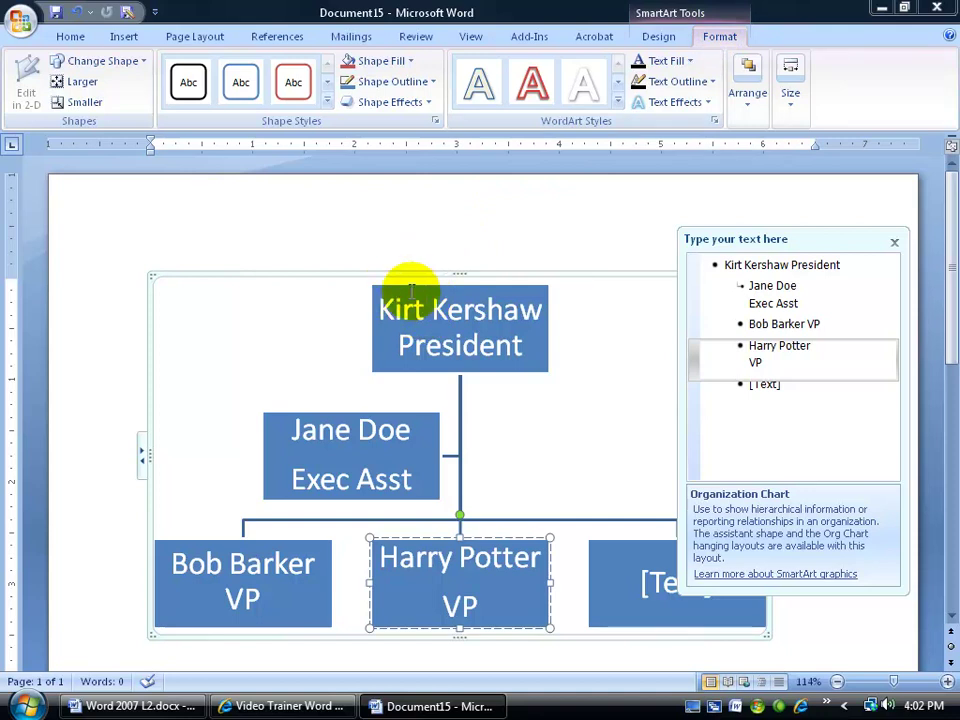
pyautogui.click(660, 37)
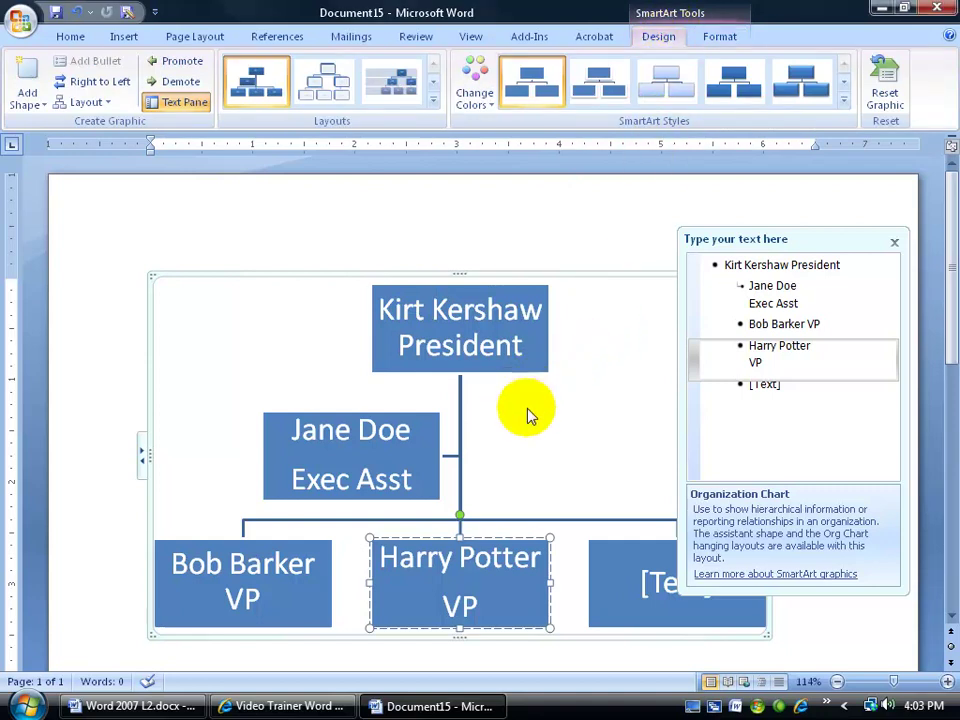
# Append 'Marketing' to the left VP box's title so it reads 'VP Marketing'
pyautogui.scroll(-1, 528, 415)
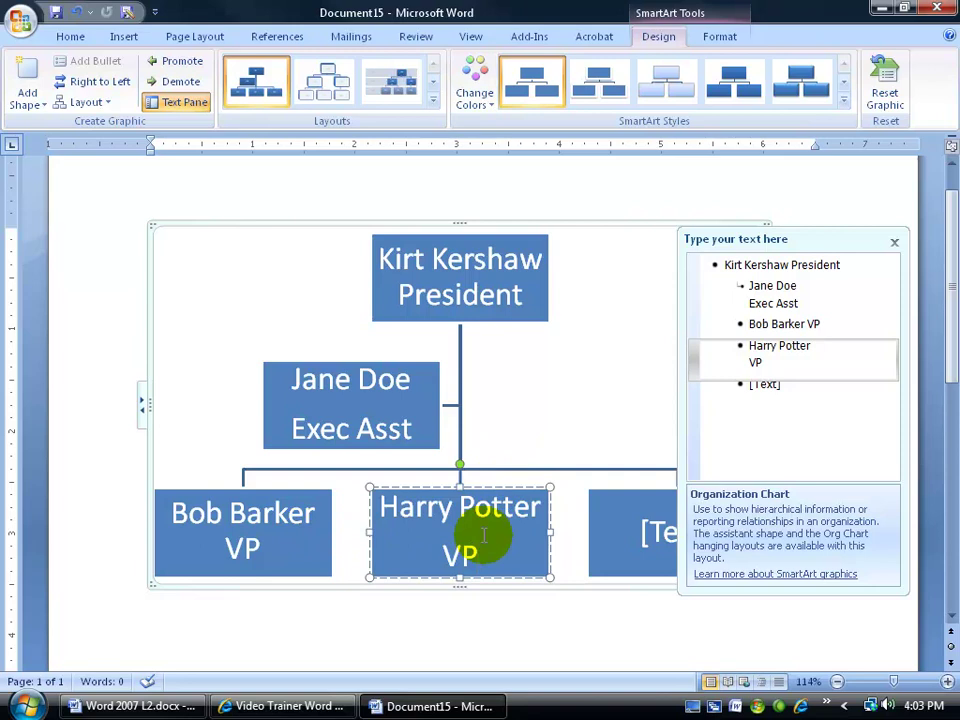
pyautogui.click(296, 495)
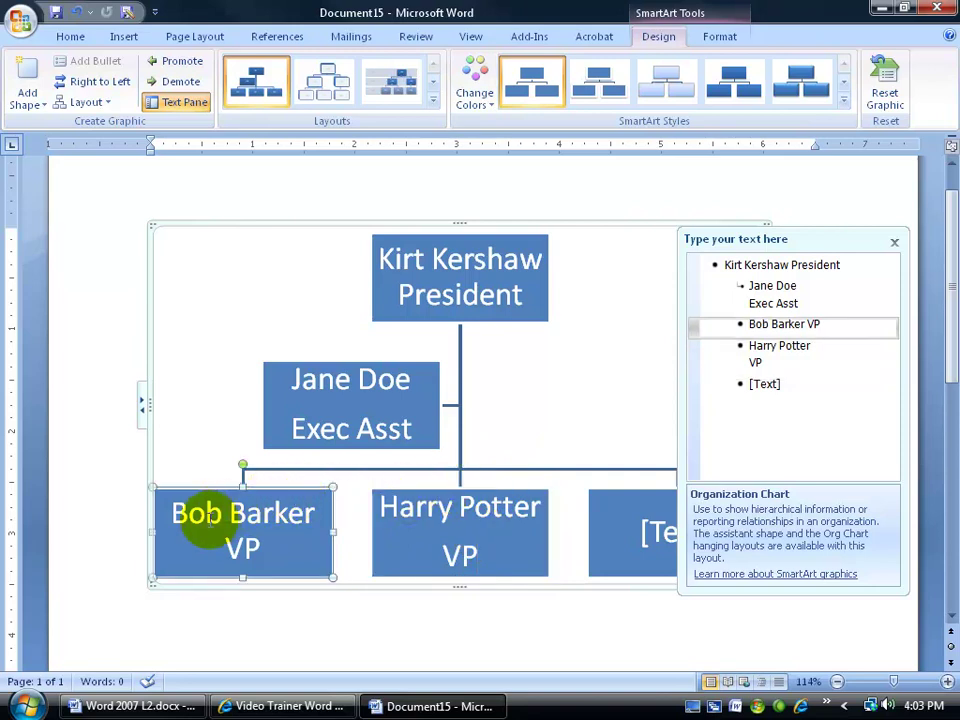
pyautogui.click(270, 548)
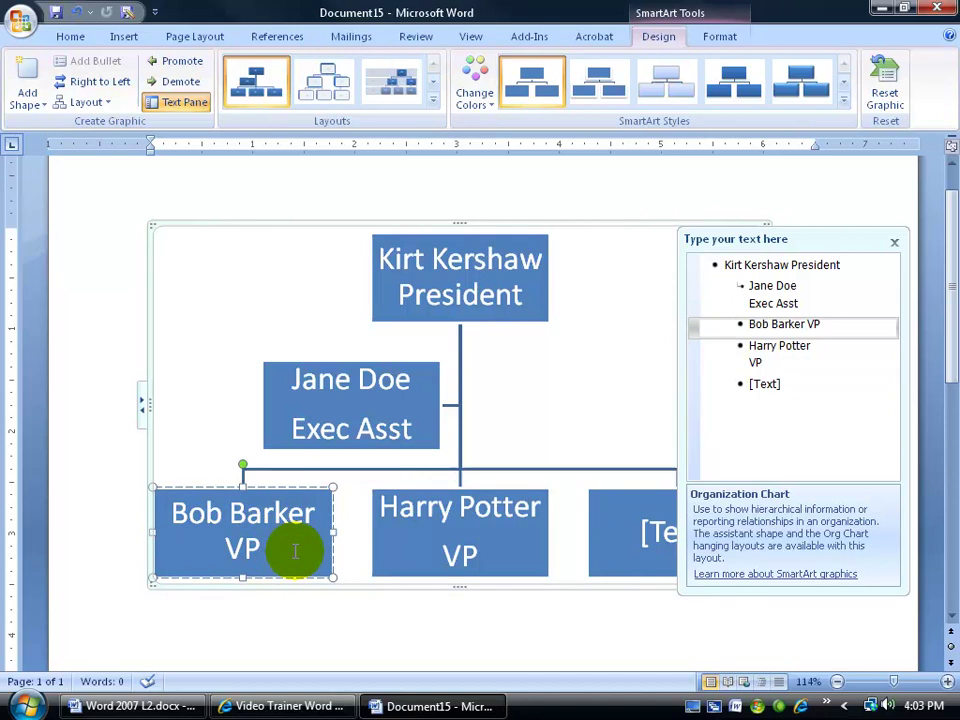
pyautogui.write('Marketing')
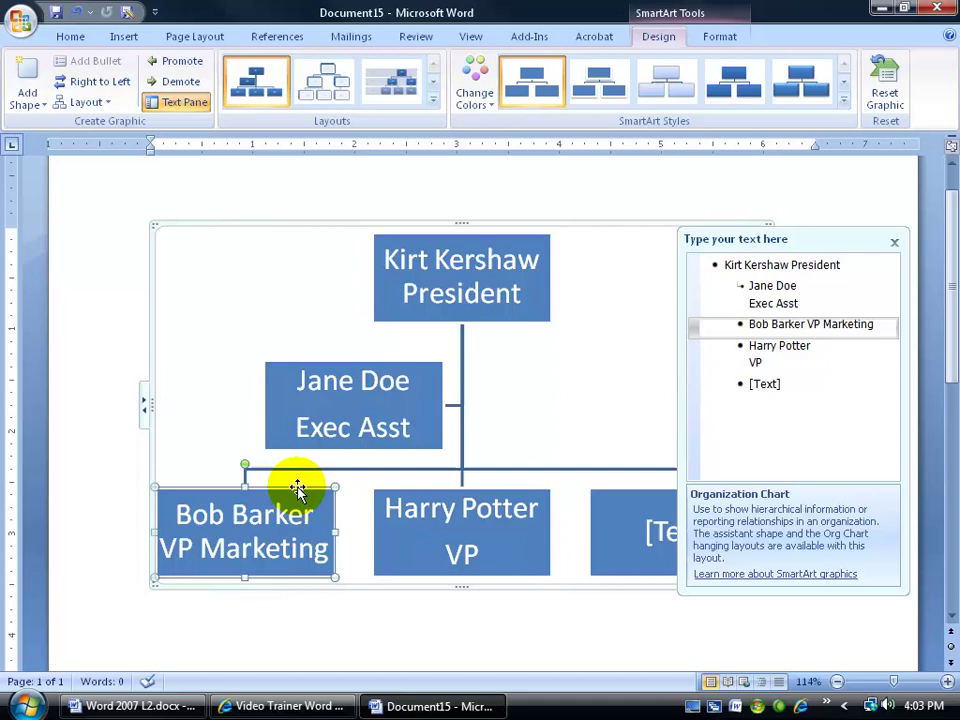
# View the Add Shape options on the left VP box's shortcut menu, then dismiss it
pyautogui.rightClick(298, 488)
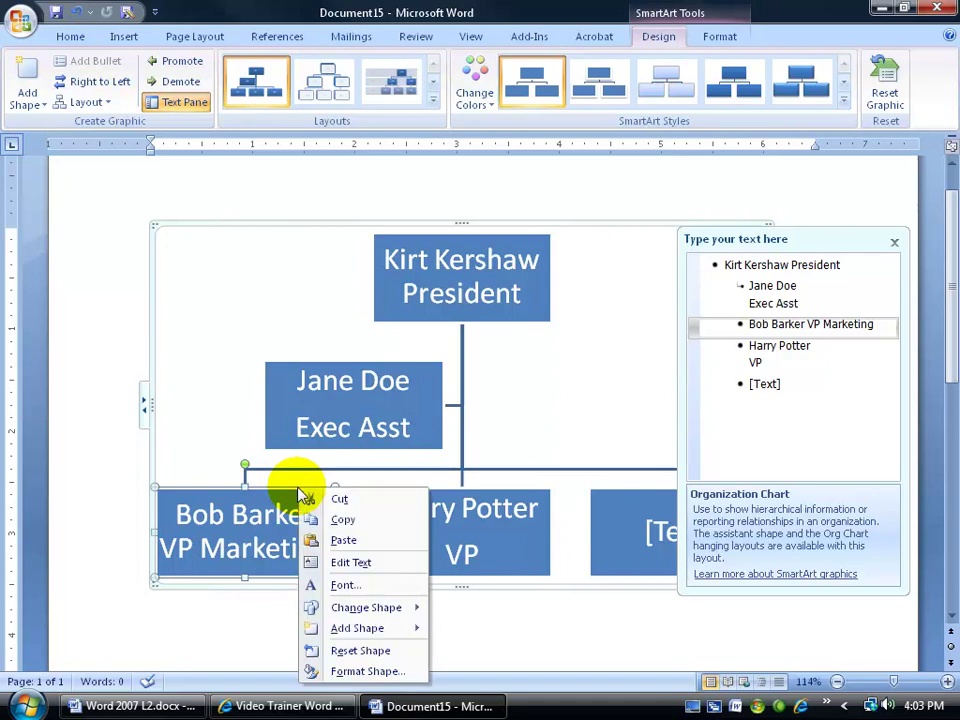
pyautogui.moveTo(356, 630)
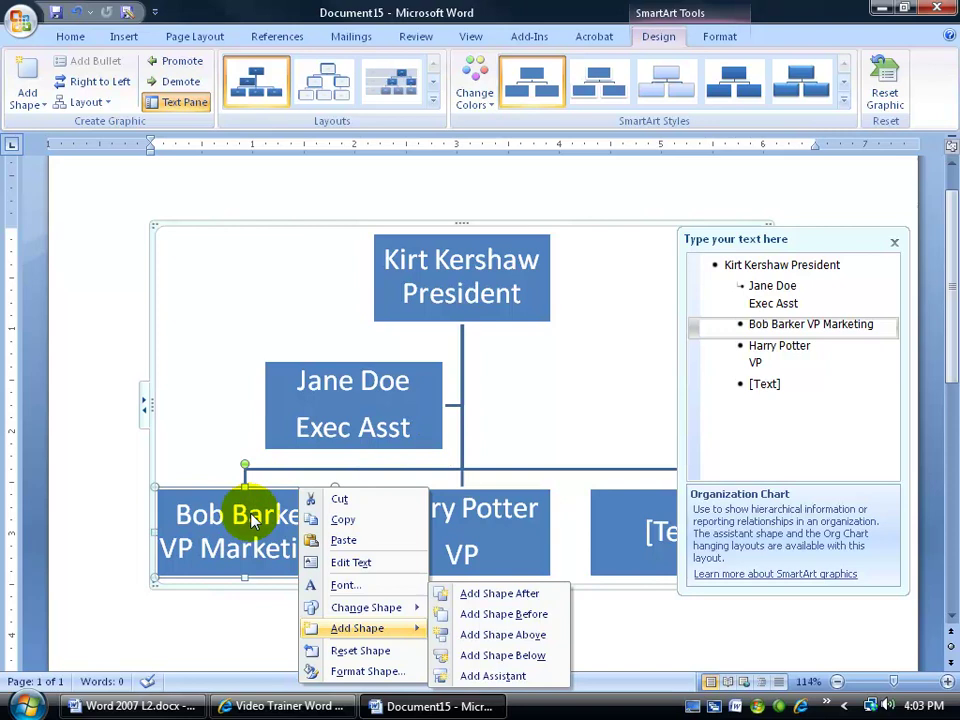
pyautogui.moveTo(407, 630)
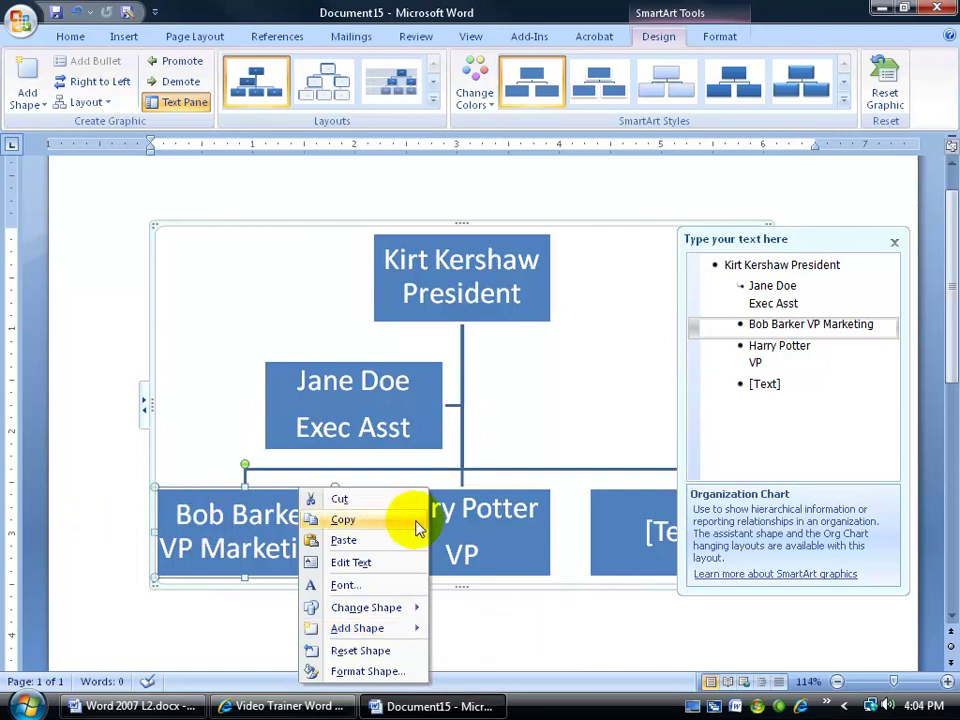
pyautogui.click(47, 125)
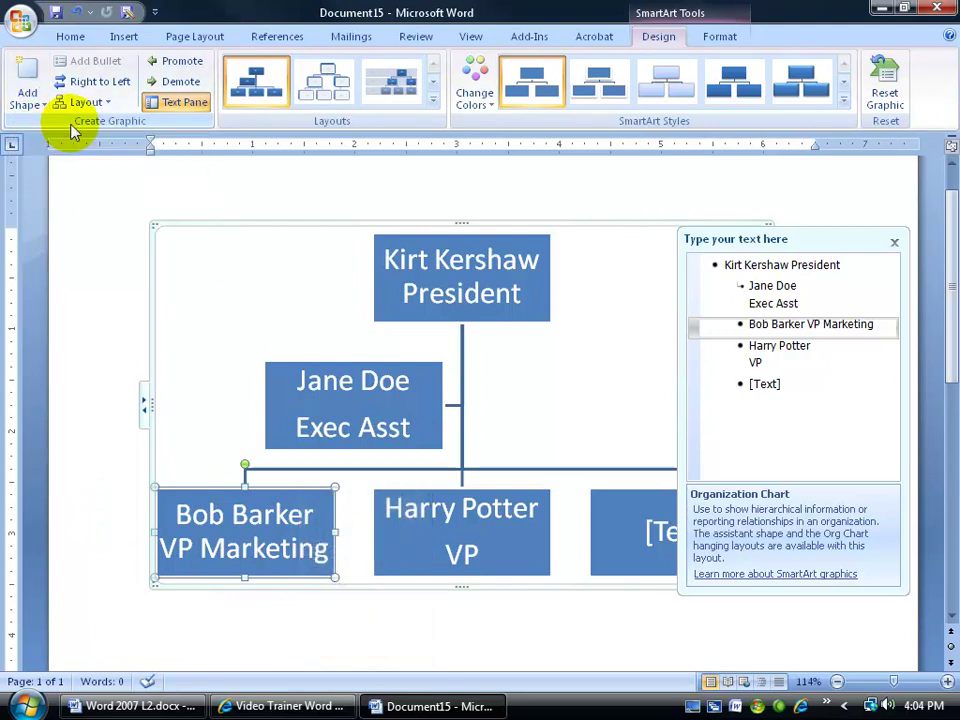
# Add an assistant box and a box below the VP Marketing box
pyautogui.click(33, 100)
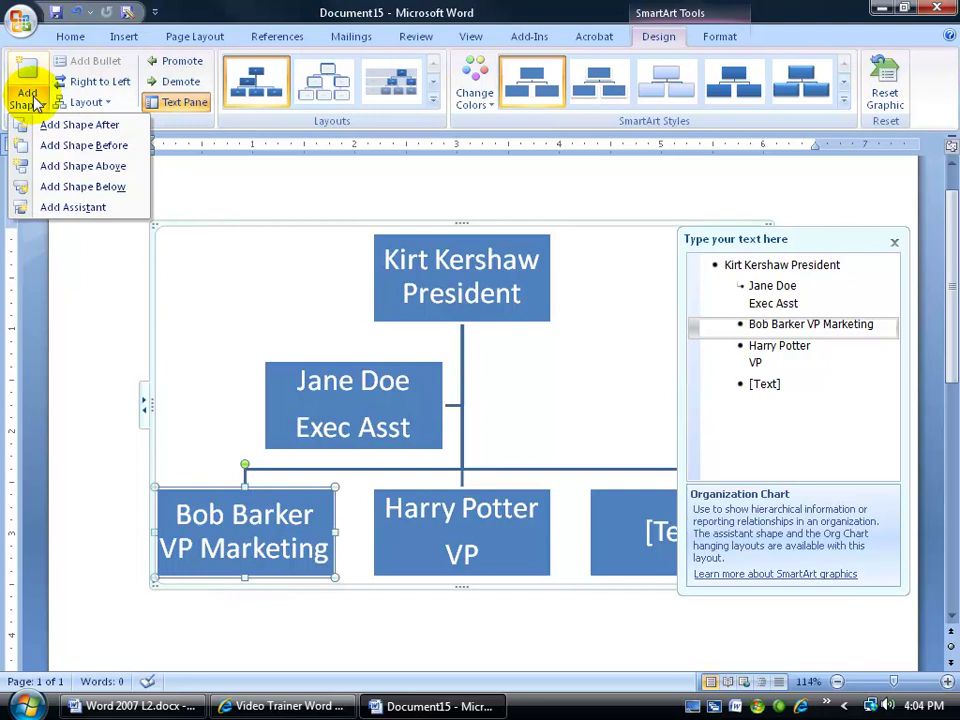
pyautogui.click(62, 209)
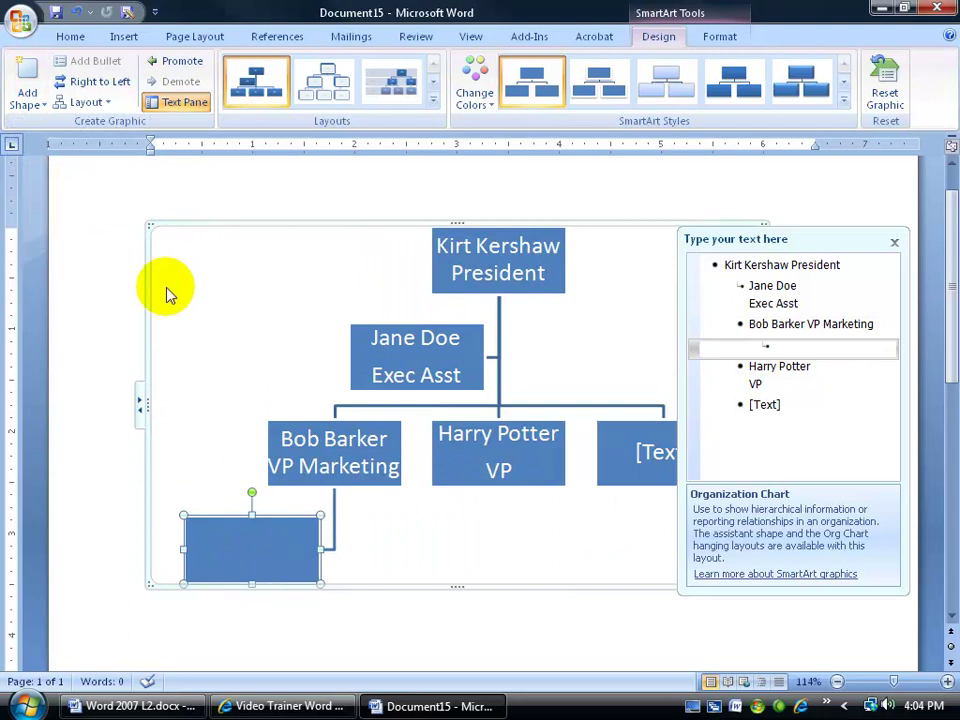
pyautogui.click(310, 425)
pyautogui.click(37, 101)
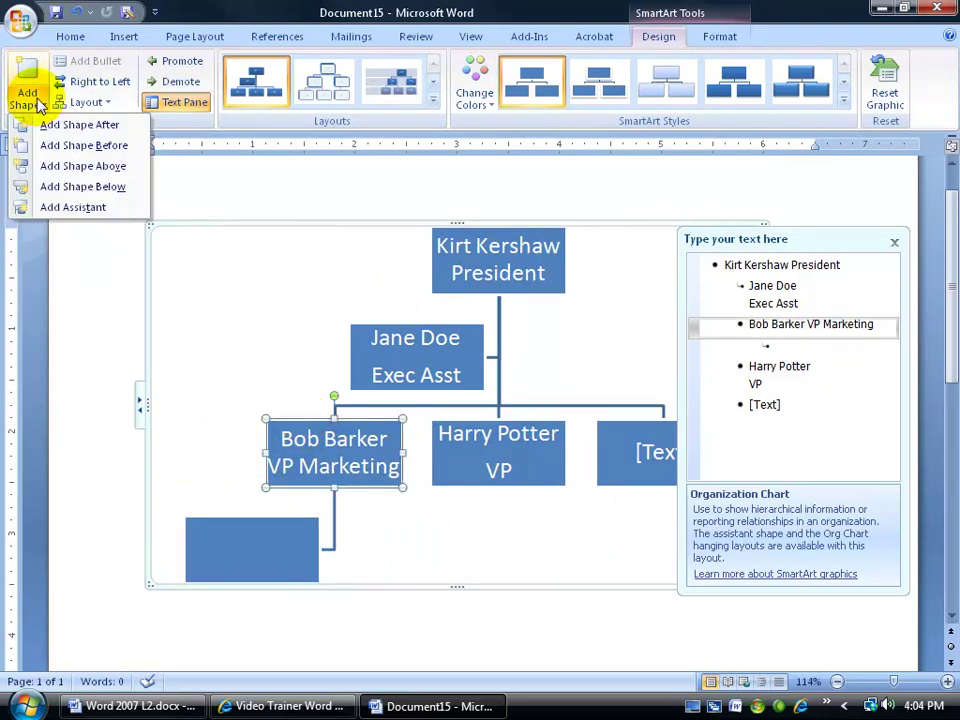
pyautogui.click(77, 186)
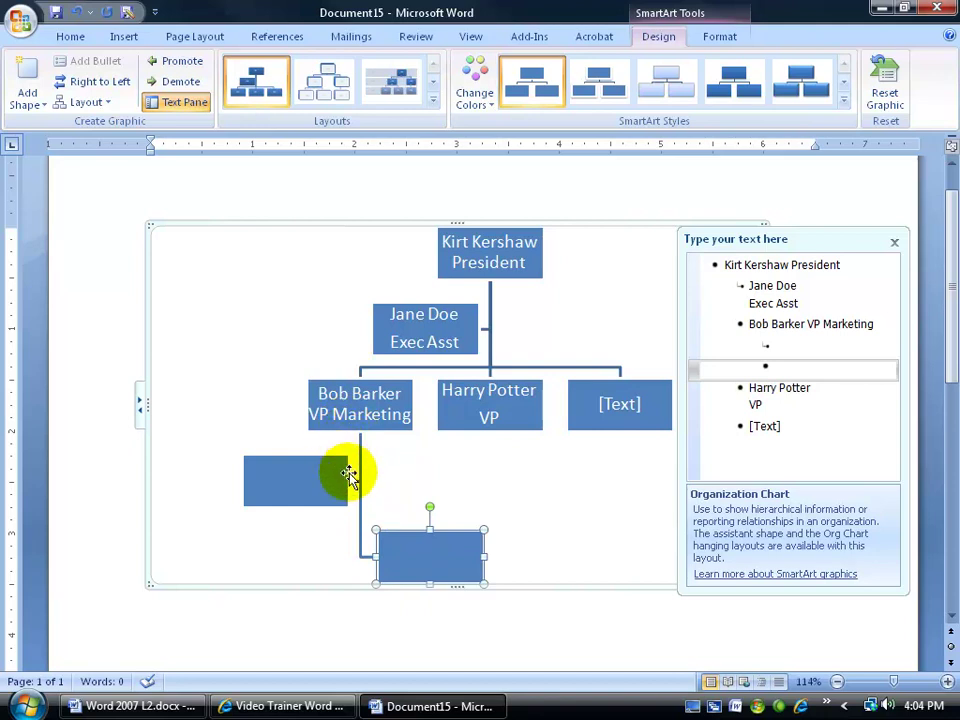
# Add empty boxes above, before and after the VP Marketing box
pyautogui.click(335, 378)
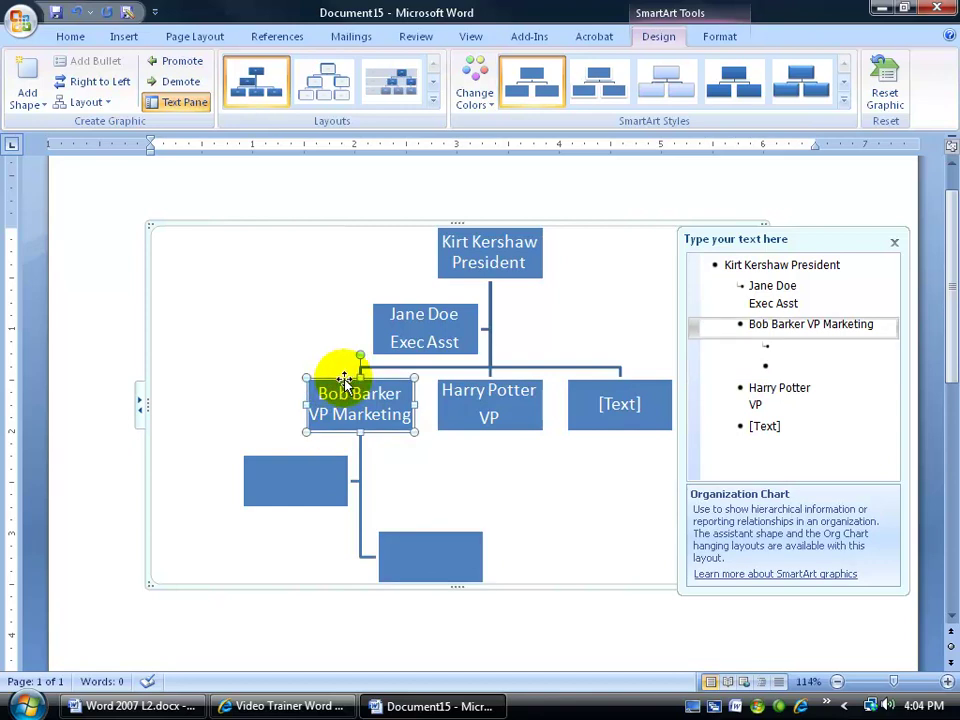
pyautogui.click(30, 97)
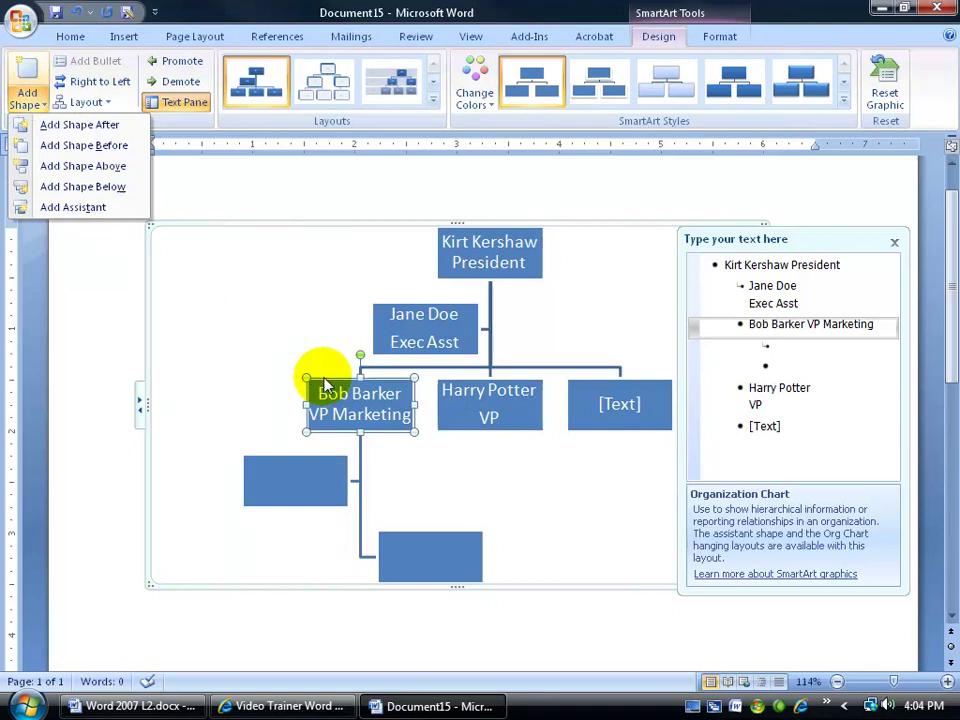
pyautogui.click(113, 168)
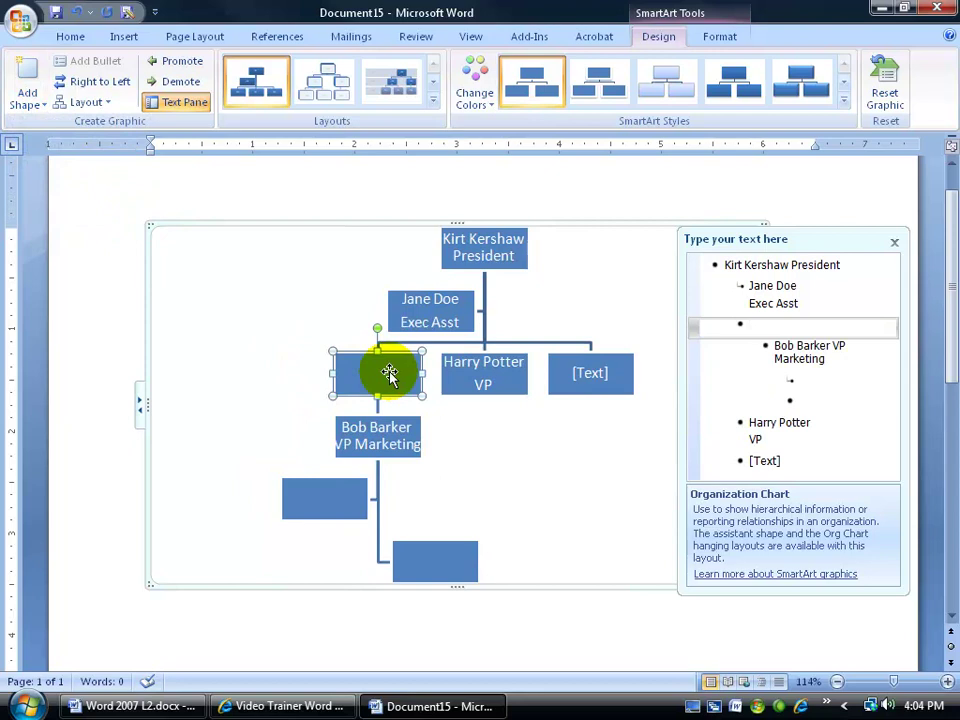
pyautogui.click(377, 427)
pyautogui.click(27, 95)
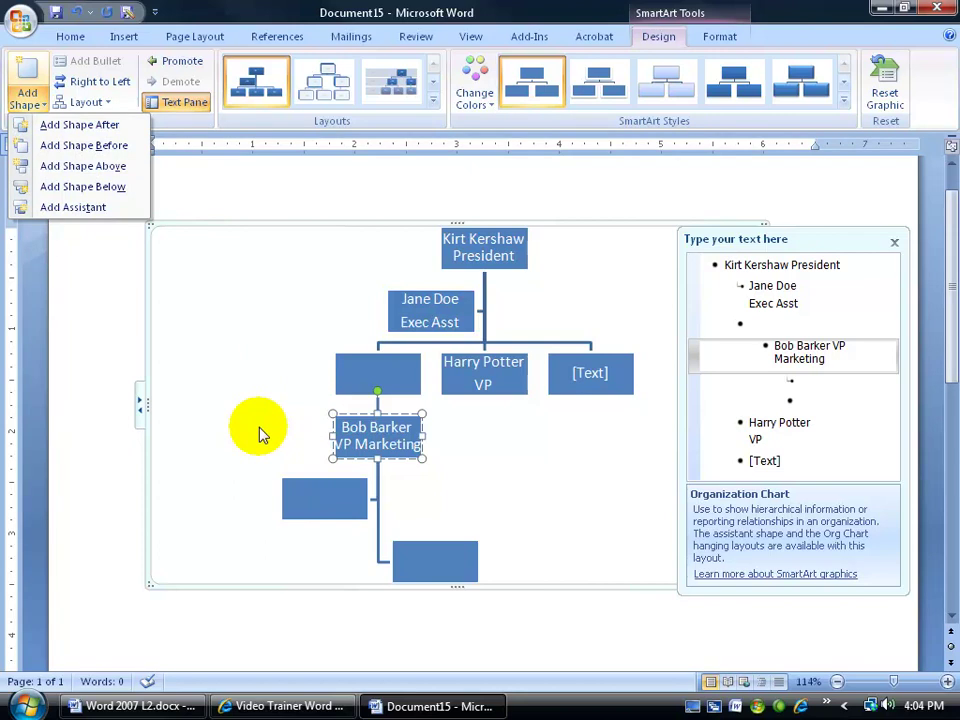
pyautogui.click(100, 145)
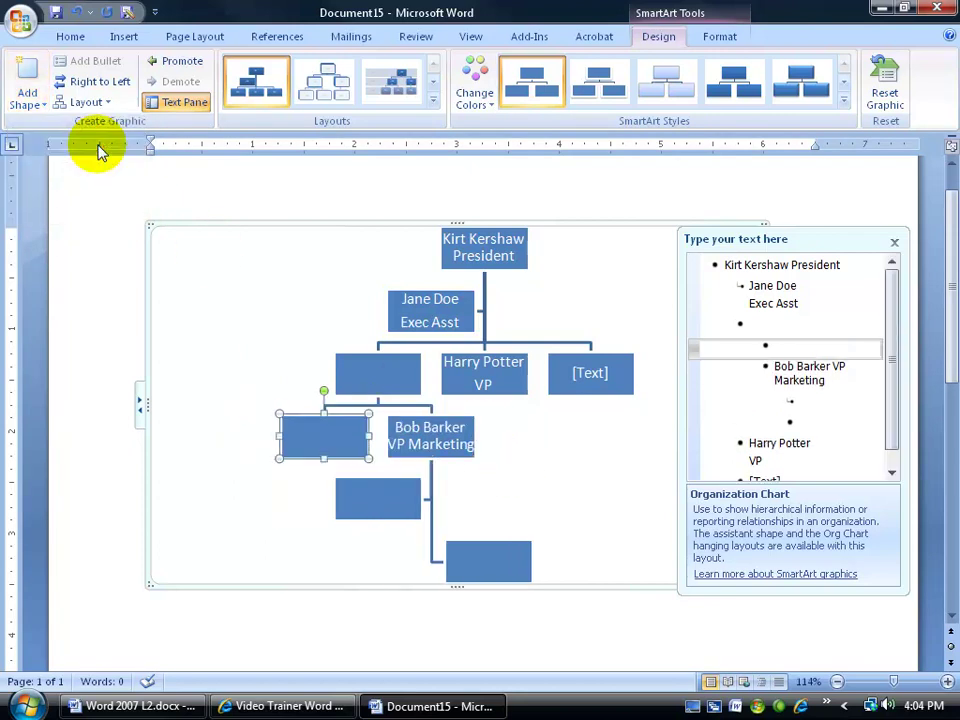
pyautogui.click(405, 418)
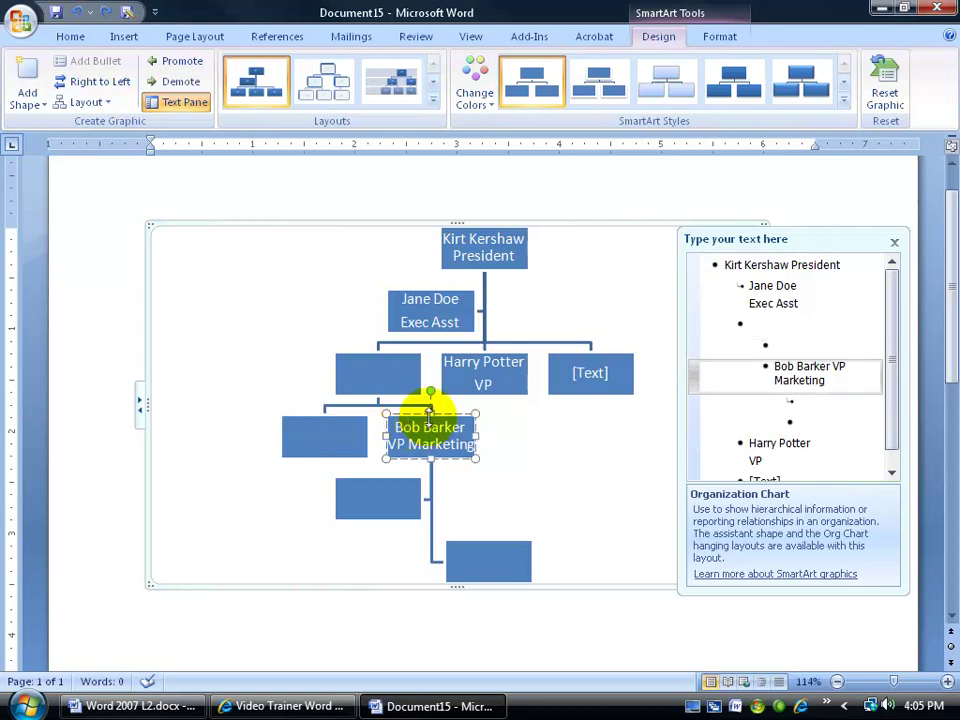
pyautogui.click(28, 98)
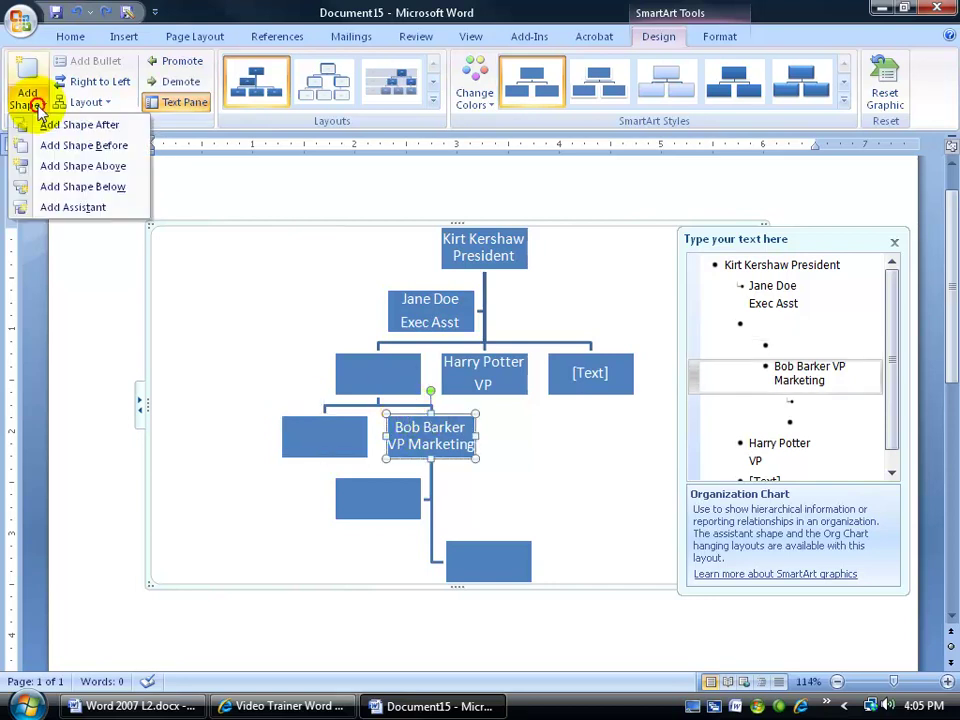
pyautogui.click(30, 124)
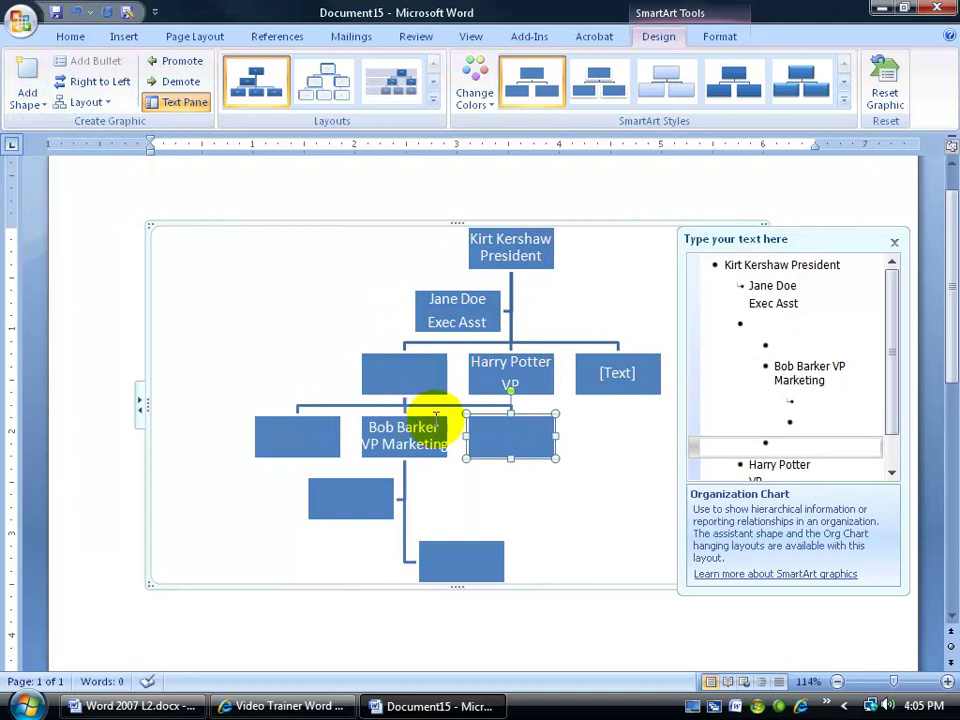
# Delete the empty boxes to the left and right of the VP Marketing box
pyautogui.click(305, 428)
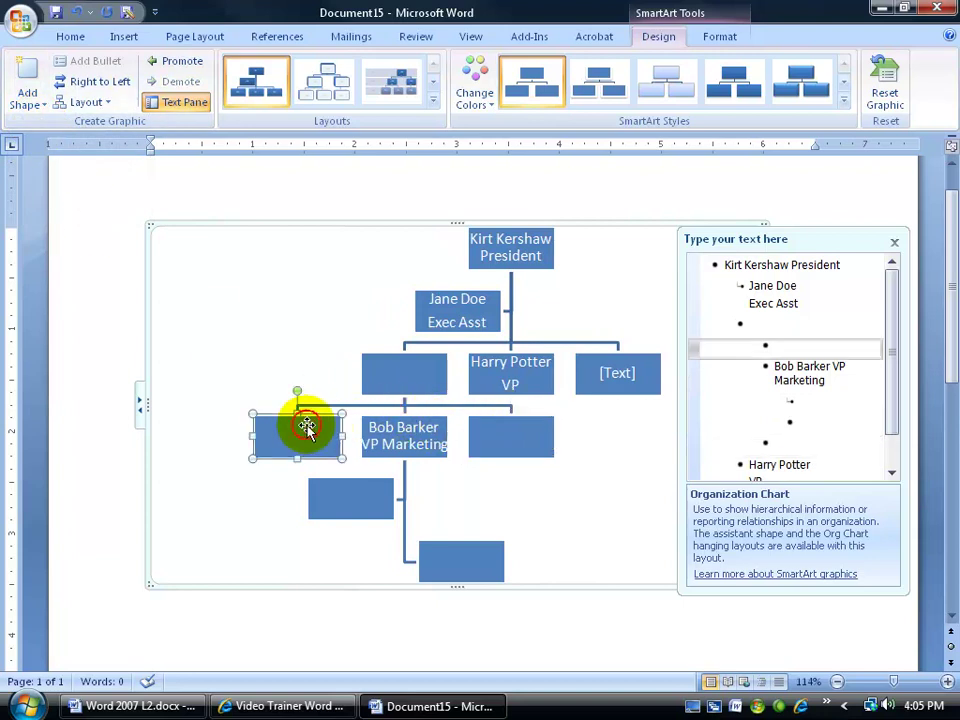
pyautogui.click(493, 423)
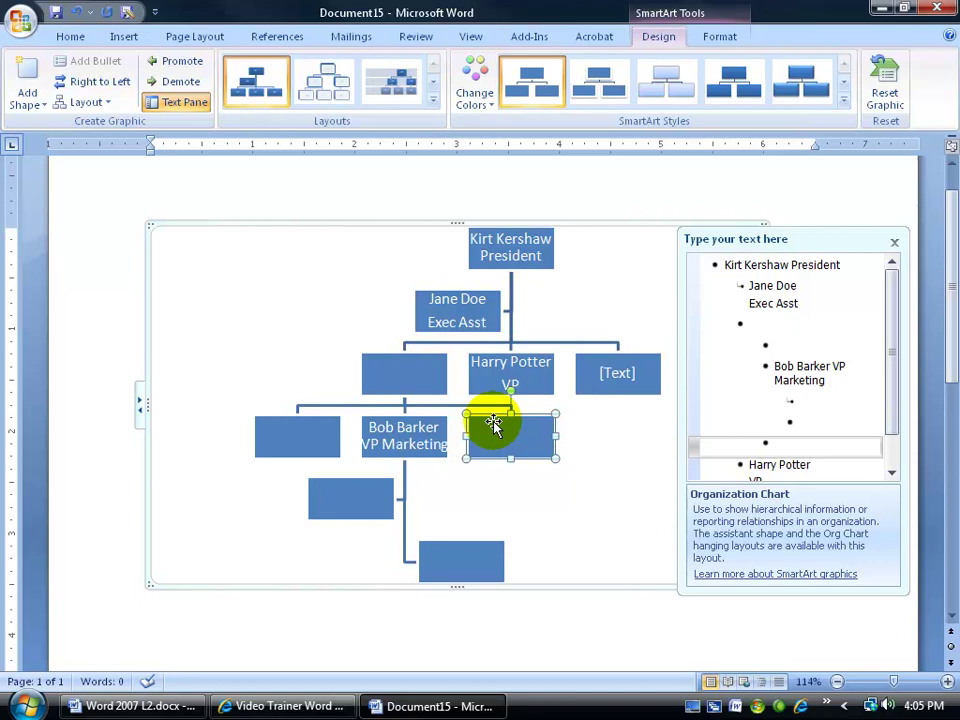
pyautogui.press('Delete')
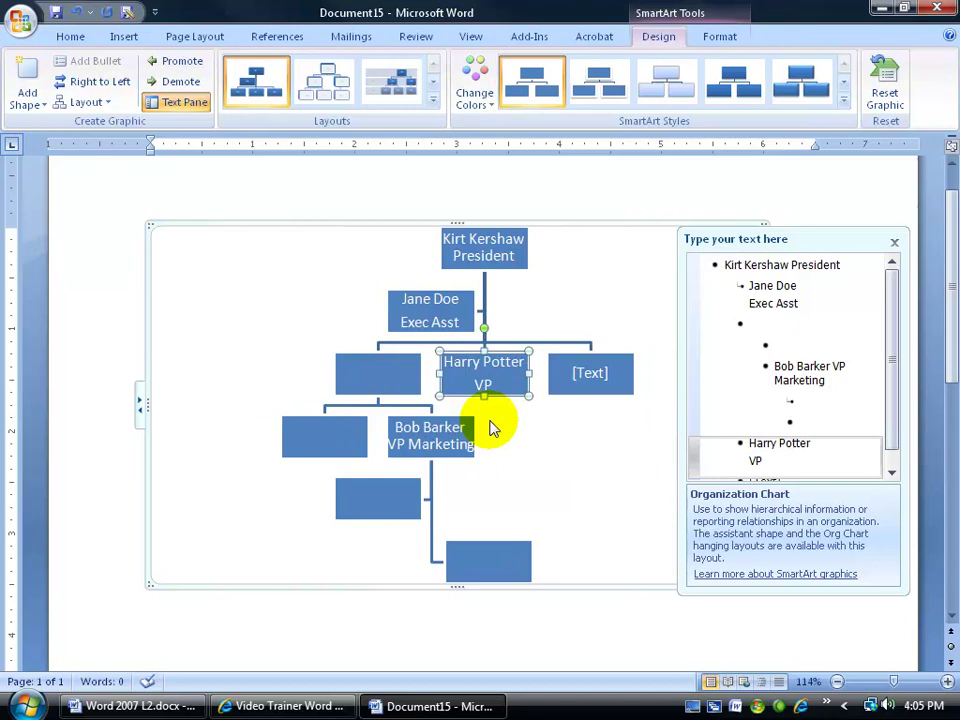
pyautogui.rightClick(349, 425)
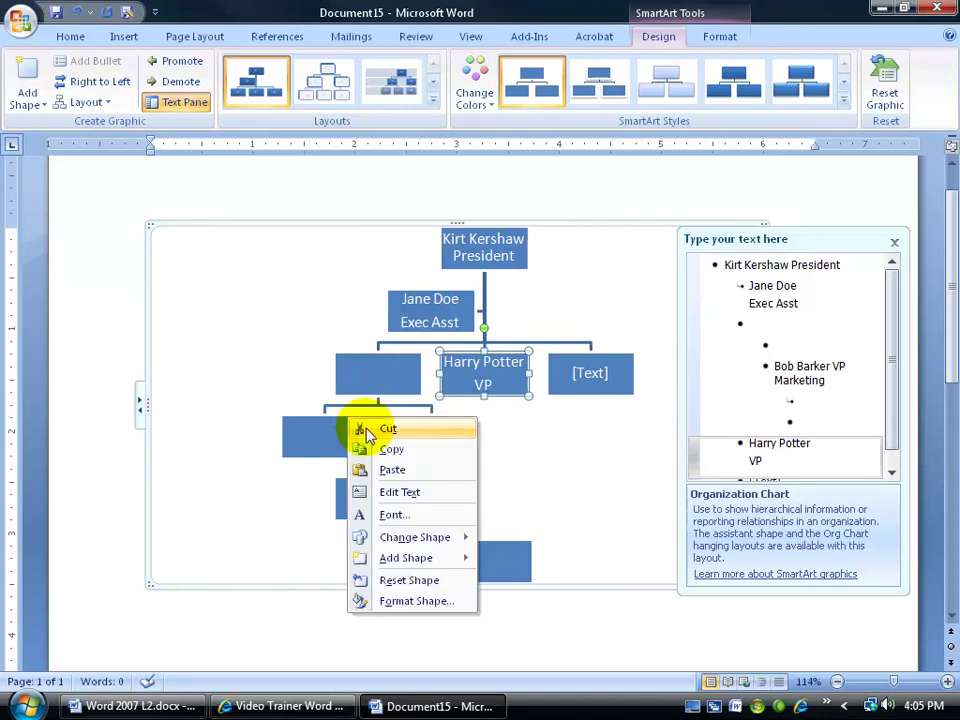
pyautogui.click(366, 428)
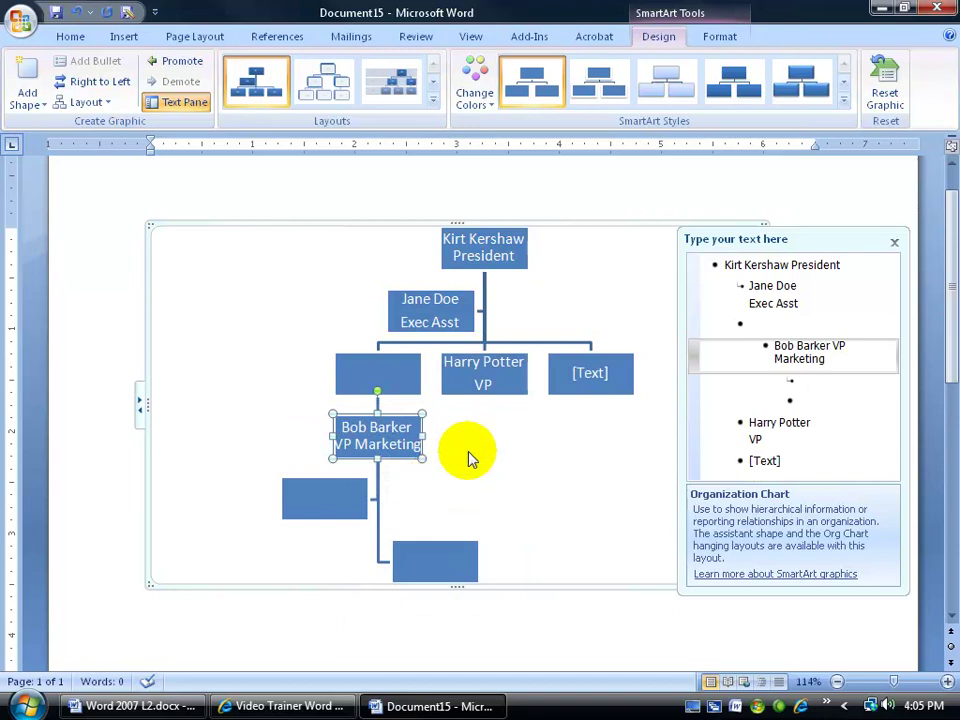
pyautogui.click(467, 454)
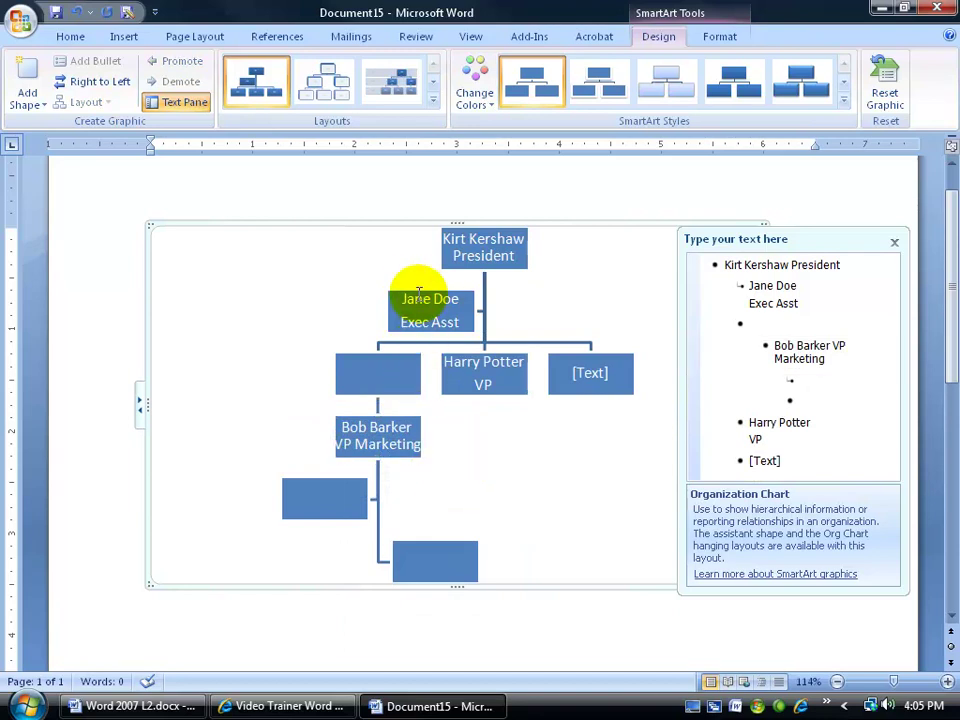
# For the President box, try right-to-left and Left Hanging, then settle on the Standard layout
pyautogui.click(443, 235)
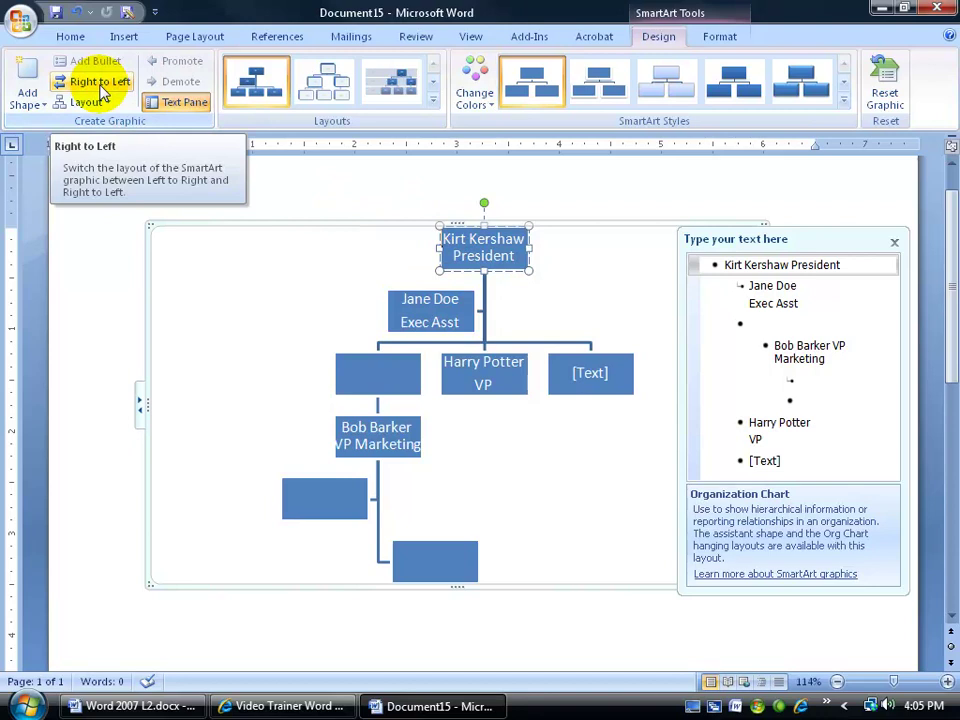
pyautogui.click(102, 92)
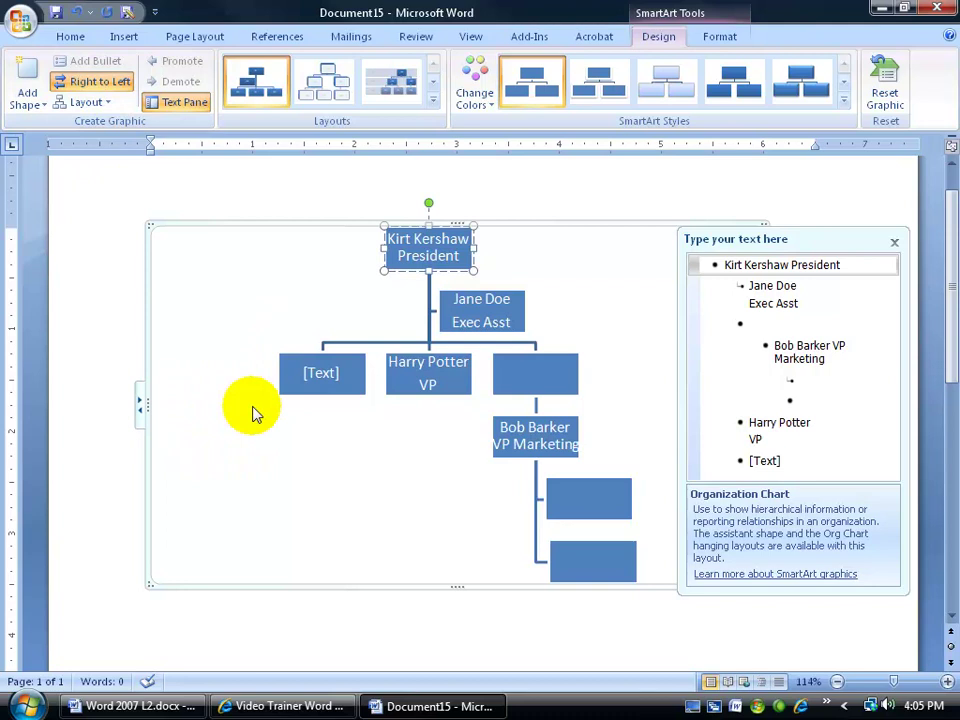
pyautogui.click(100, 81)
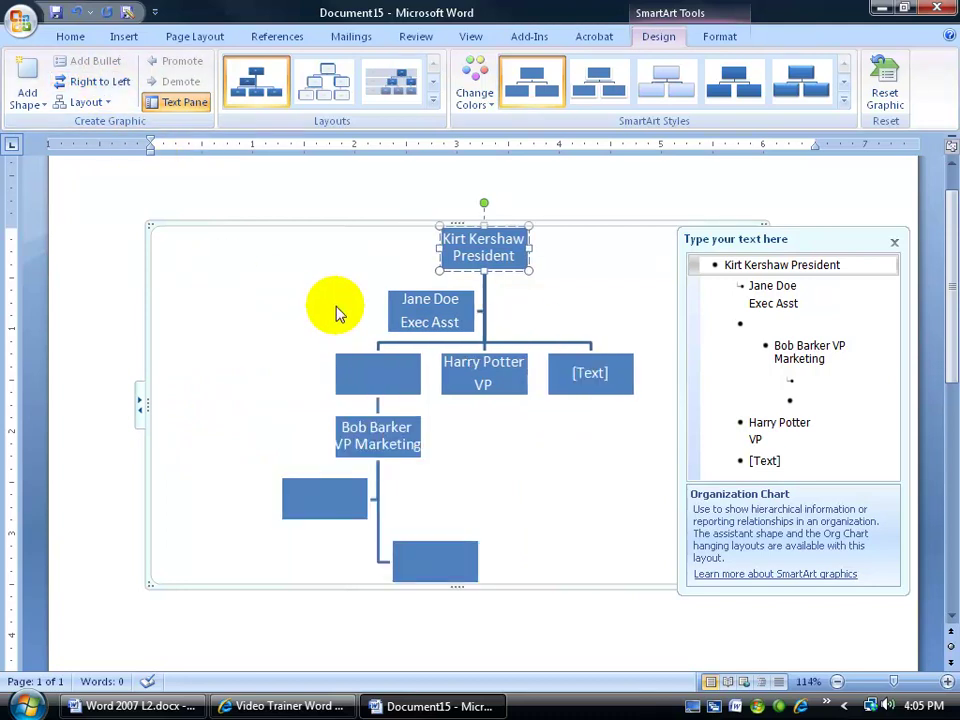
pyautogui.click(88, 102)
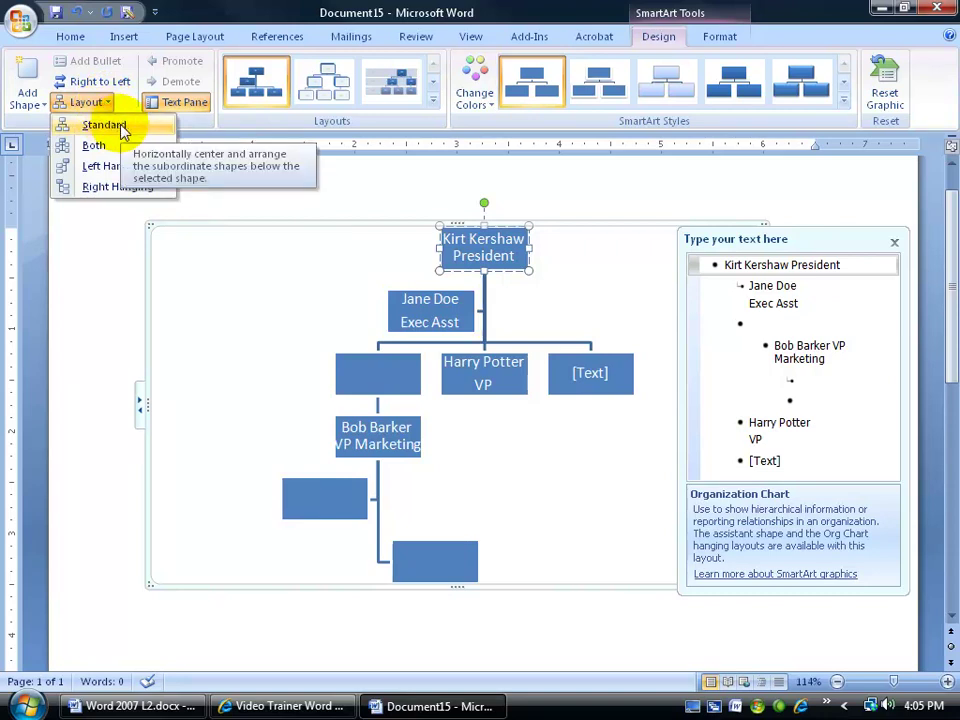
pyautogui.click(115, 166)
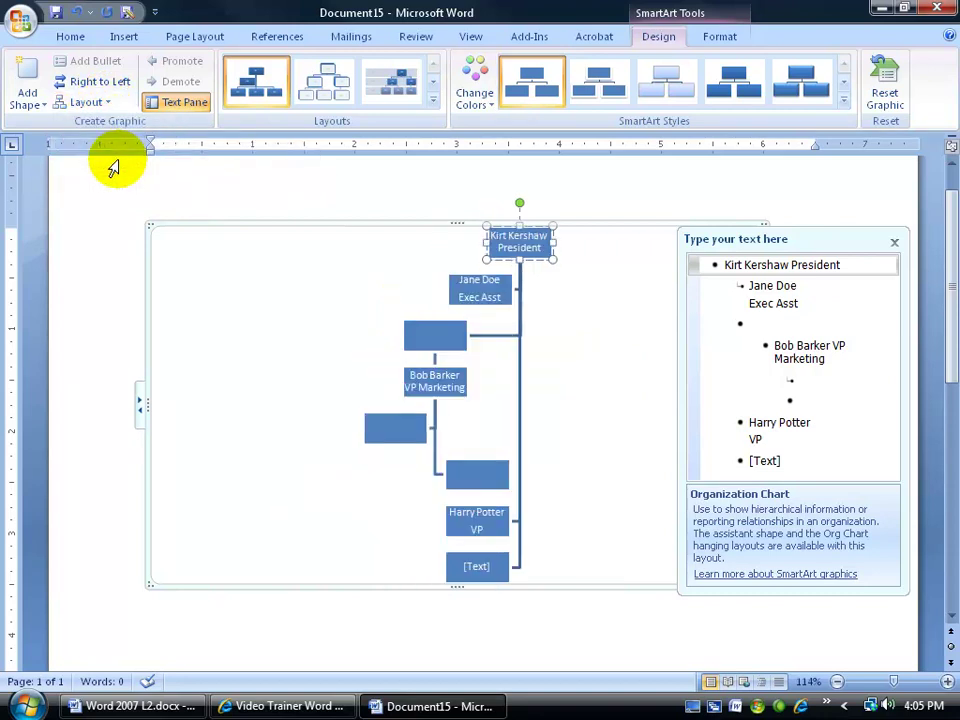
pyautogui.click(90, 103)
pyautogui.click(103, 122)
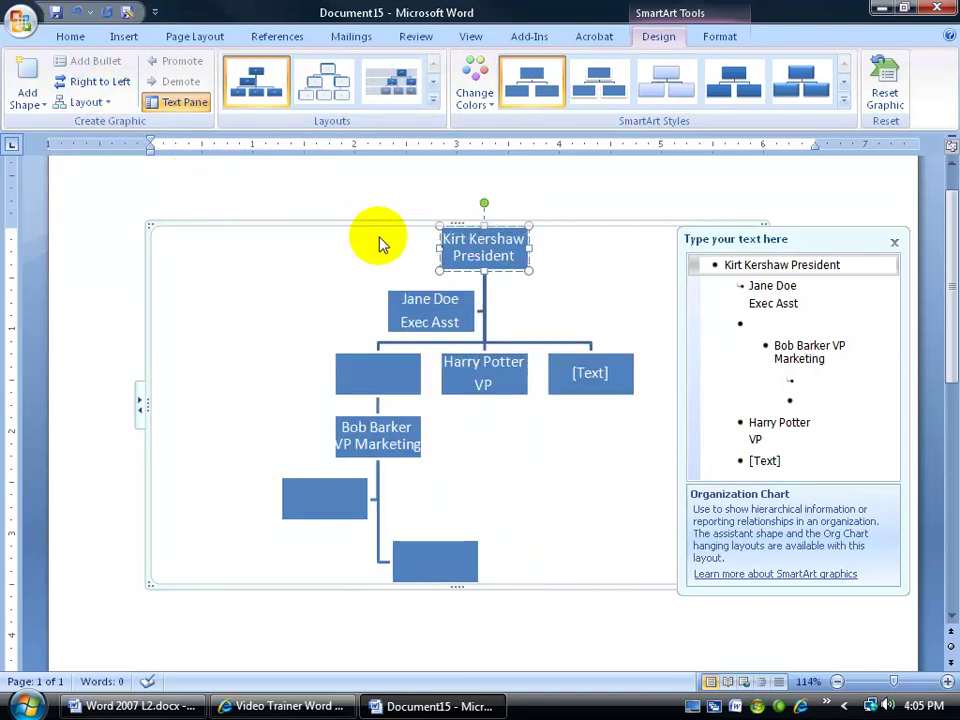
pyautogui.click(398, 442)
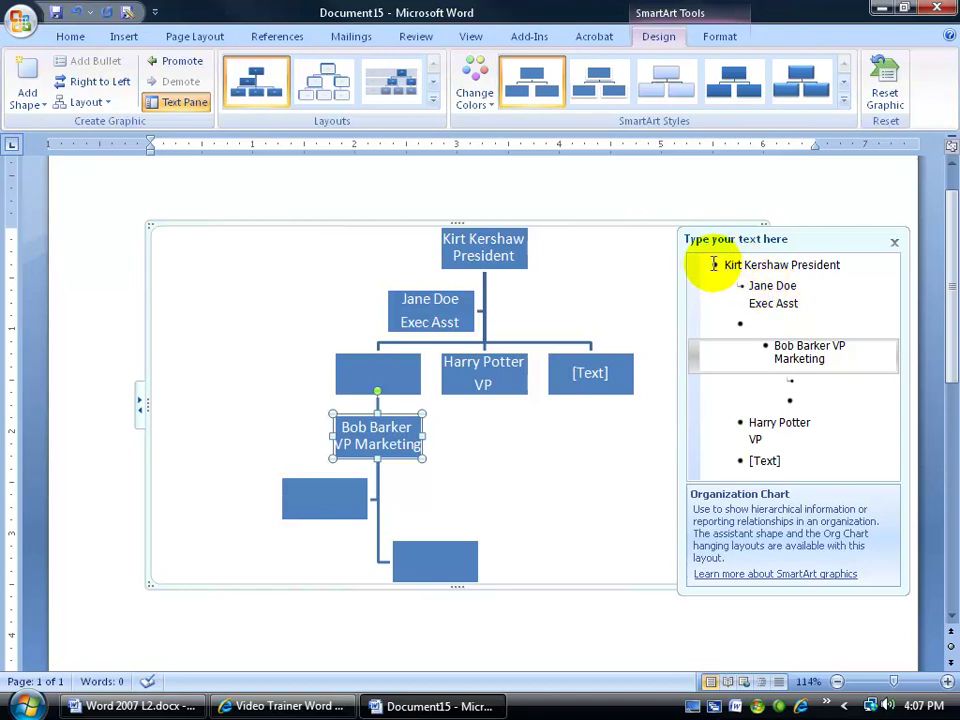
pyautogui.click(740, 285)
pyautogui.click(744, 264)
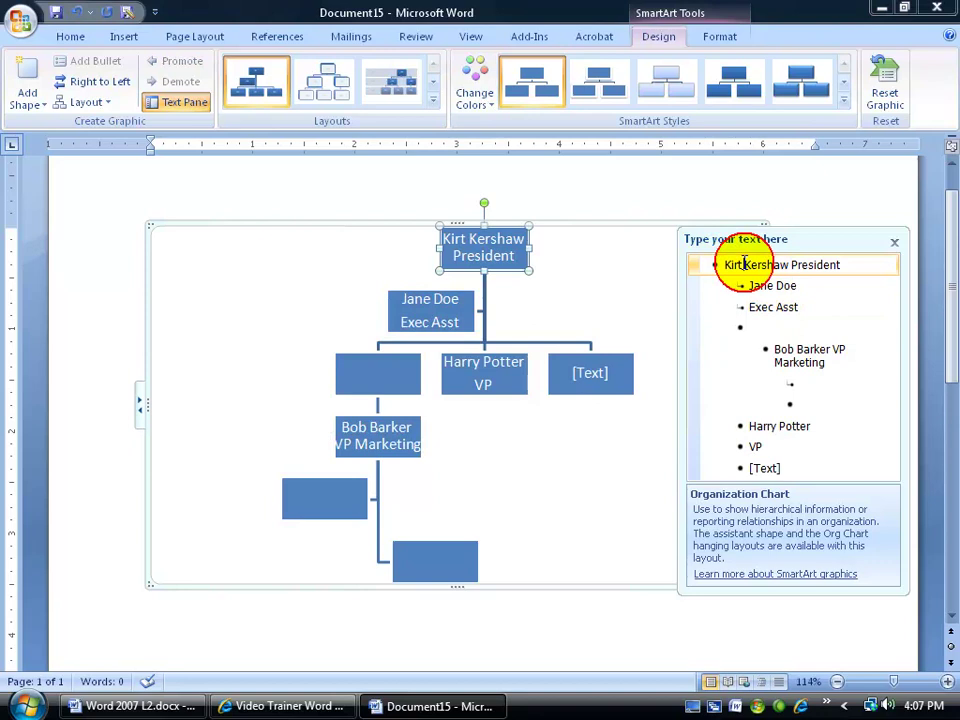
pyautogui.click(726, 327)
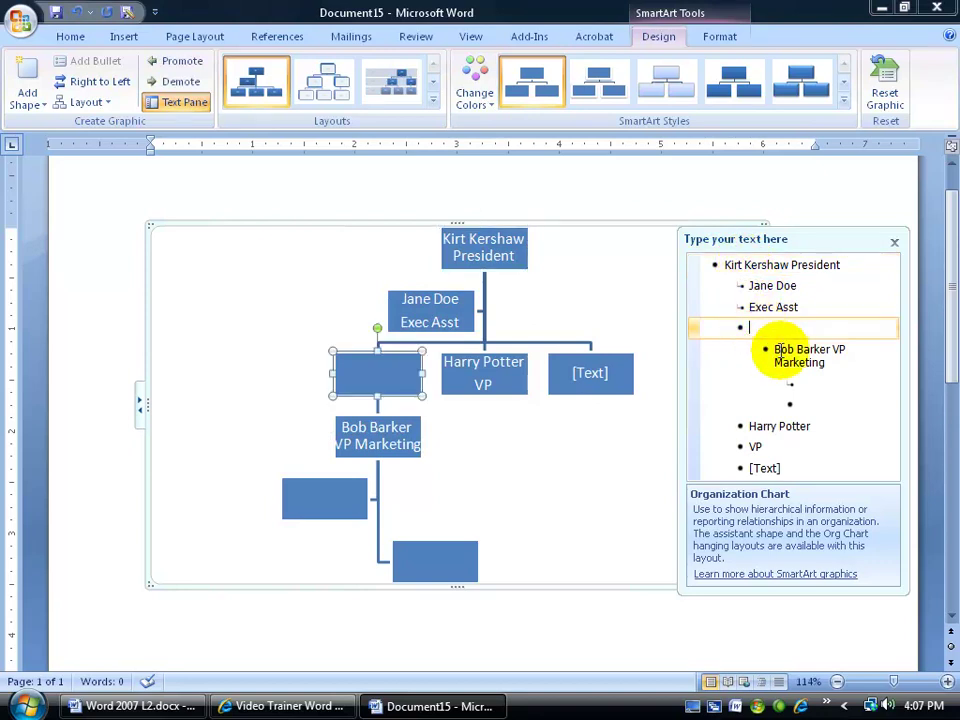
pyautogui.click(780, 352)
pyautogui.click(775, 426)
pyautogui.click(729, 263)
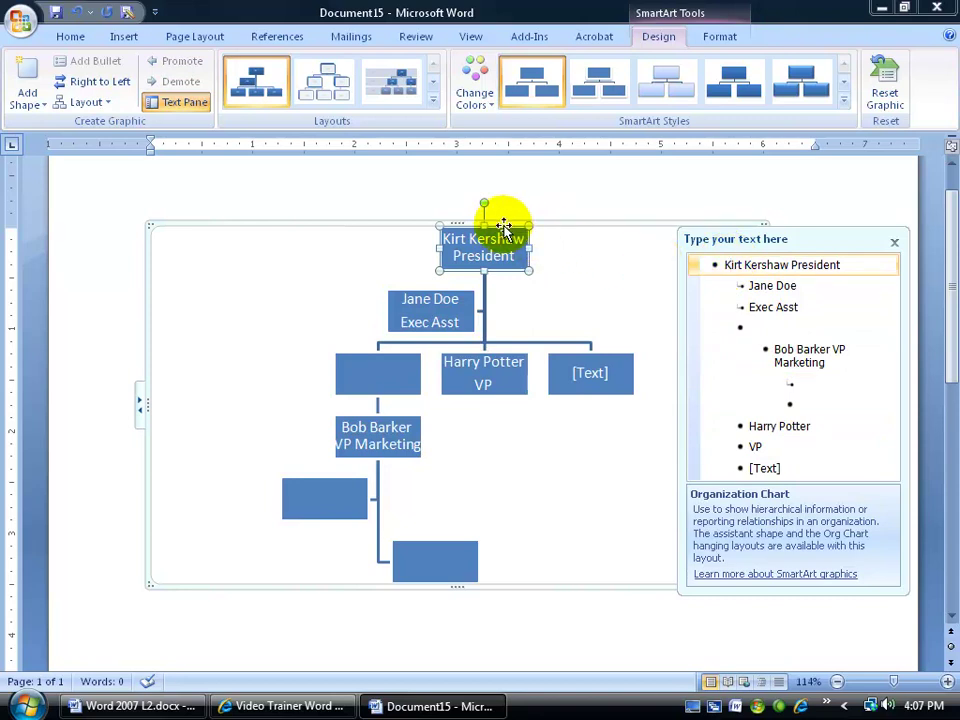
pyautogui.click(433, 101)
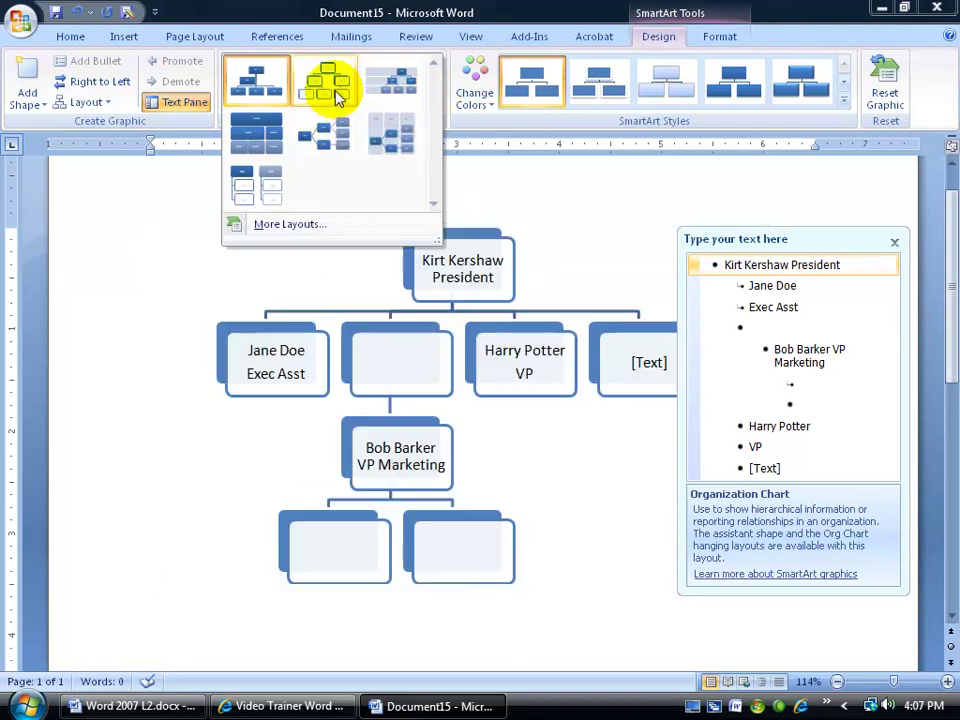
pyautogui.click(275, 225)
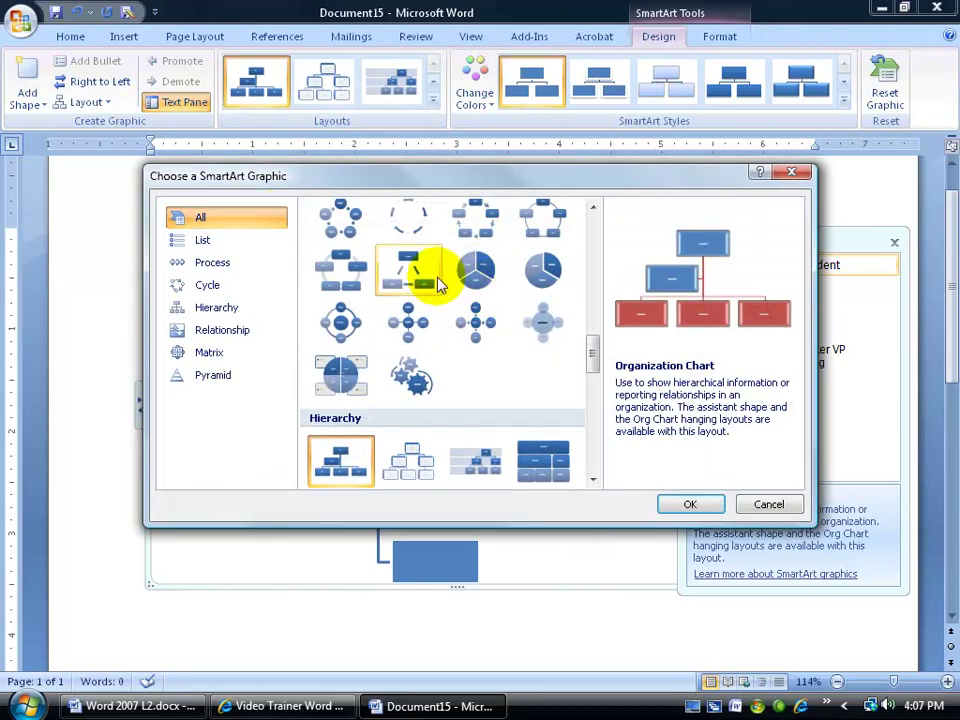
pyautogui.click(771, 507)
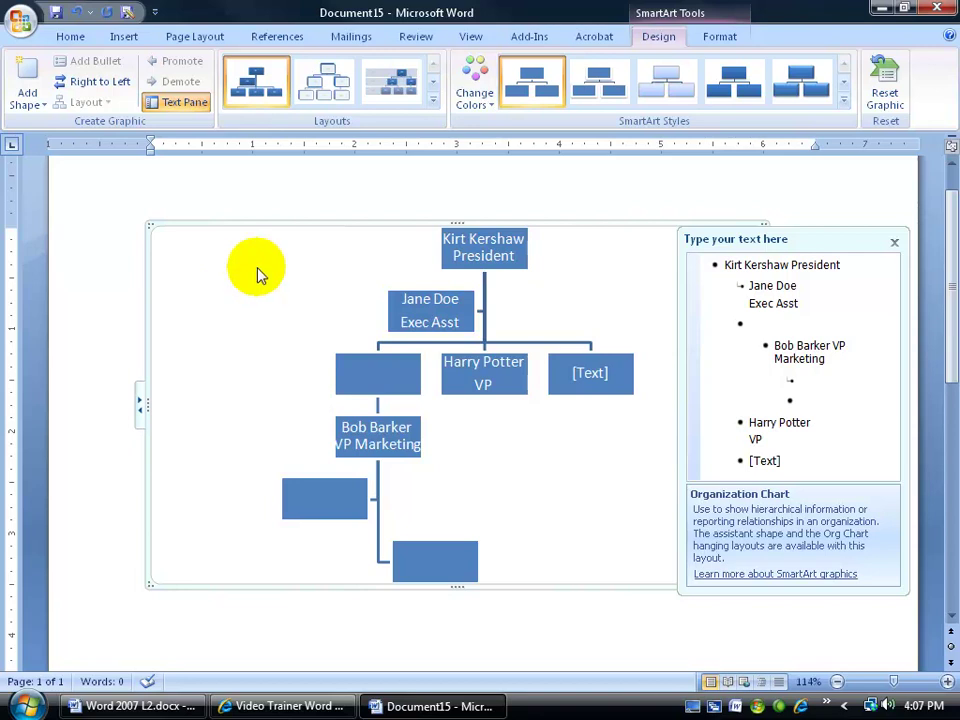
# Apply the Colorful - Accent Colors scheme and the Polished SmartArt style to the chart
pyautogui.click(474, 88)
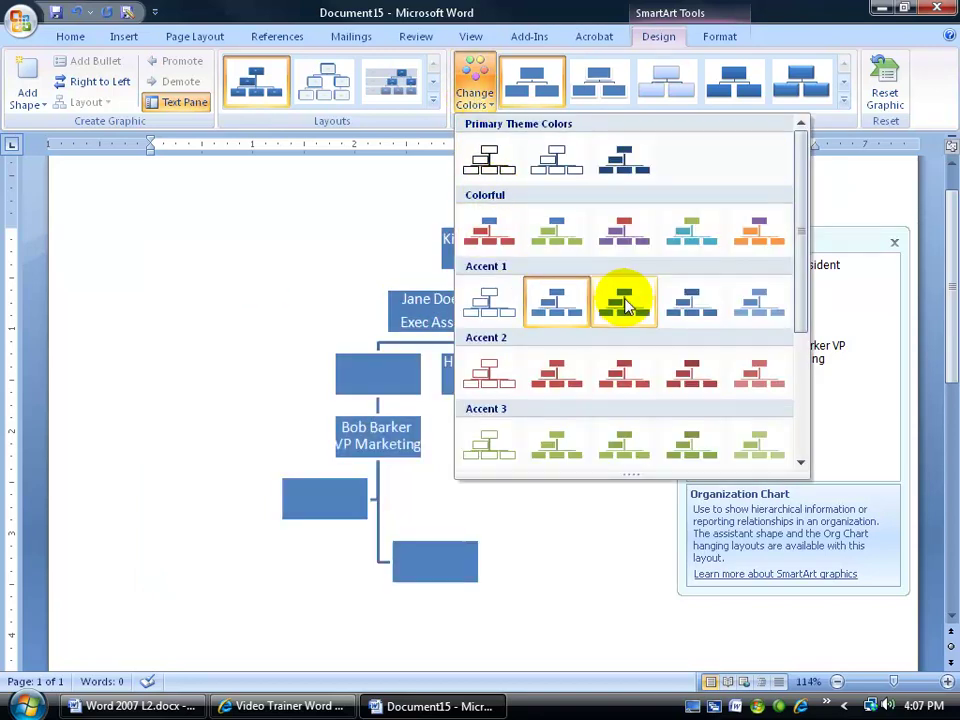
pyautogui.click(499, 230)
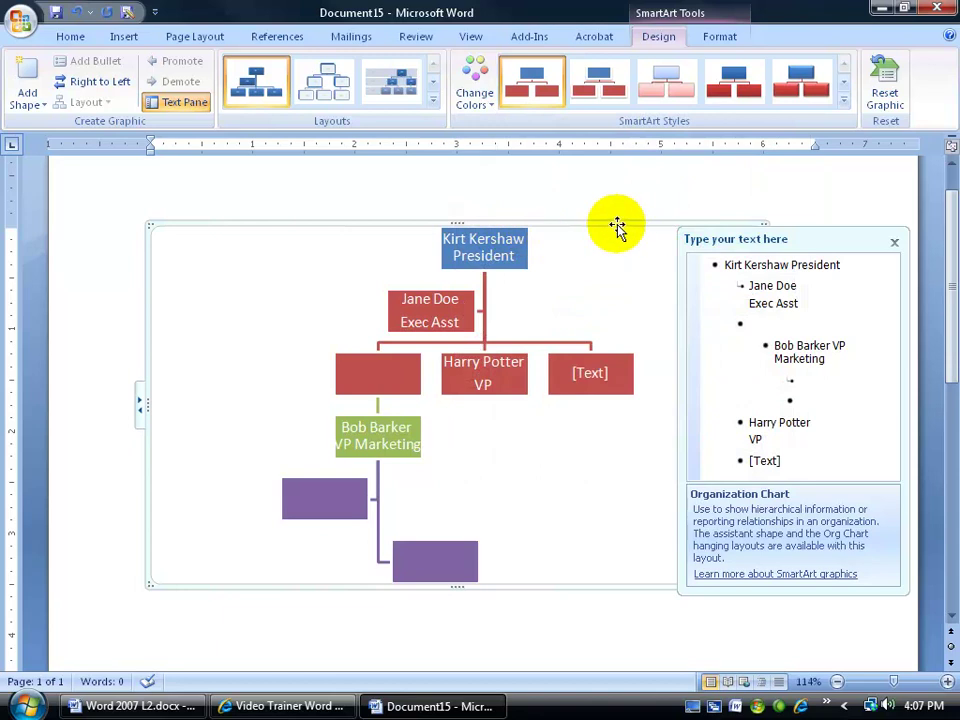
pyautogui.click(845, 105)
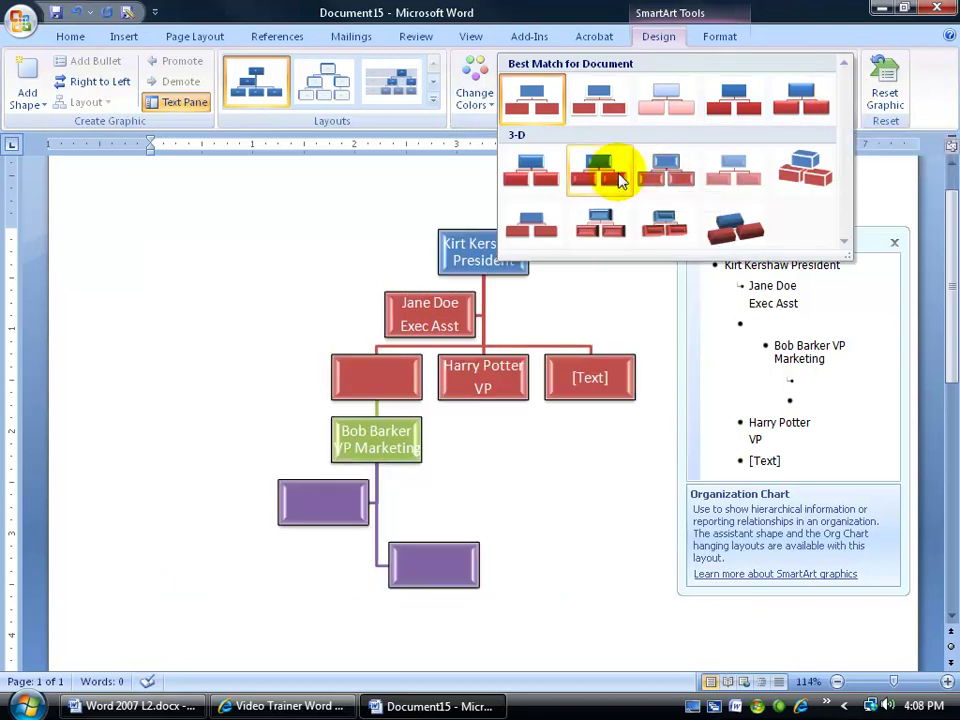
pyautogui.click(545, 180)
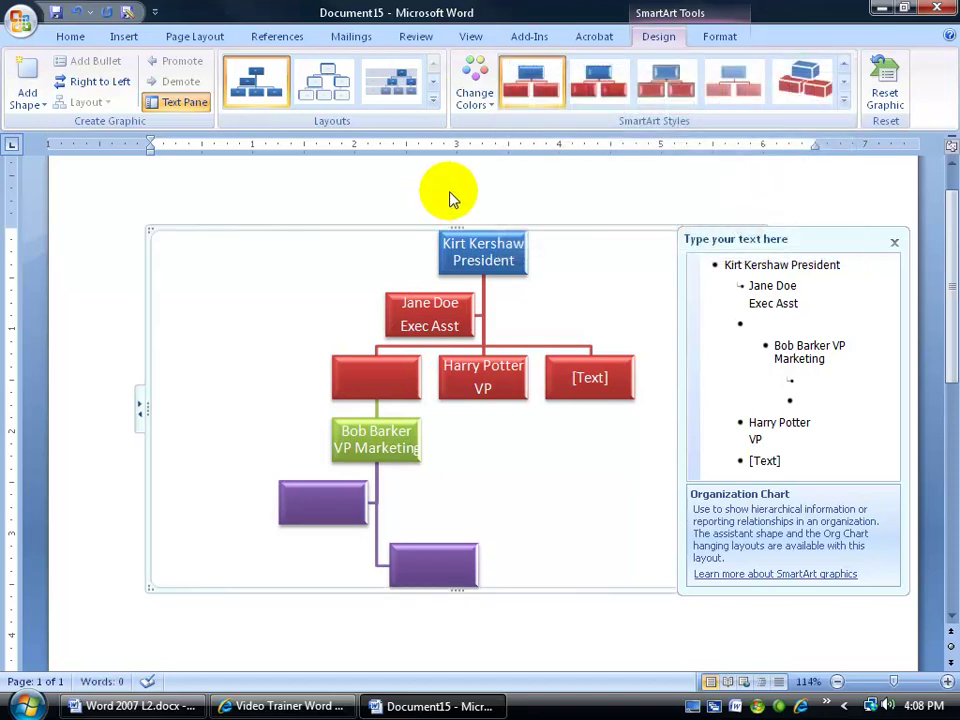
# Fill the Exec Asst assistant box light blue, browsing Shape Styles without applying one
pyautogui.click(718, 40)
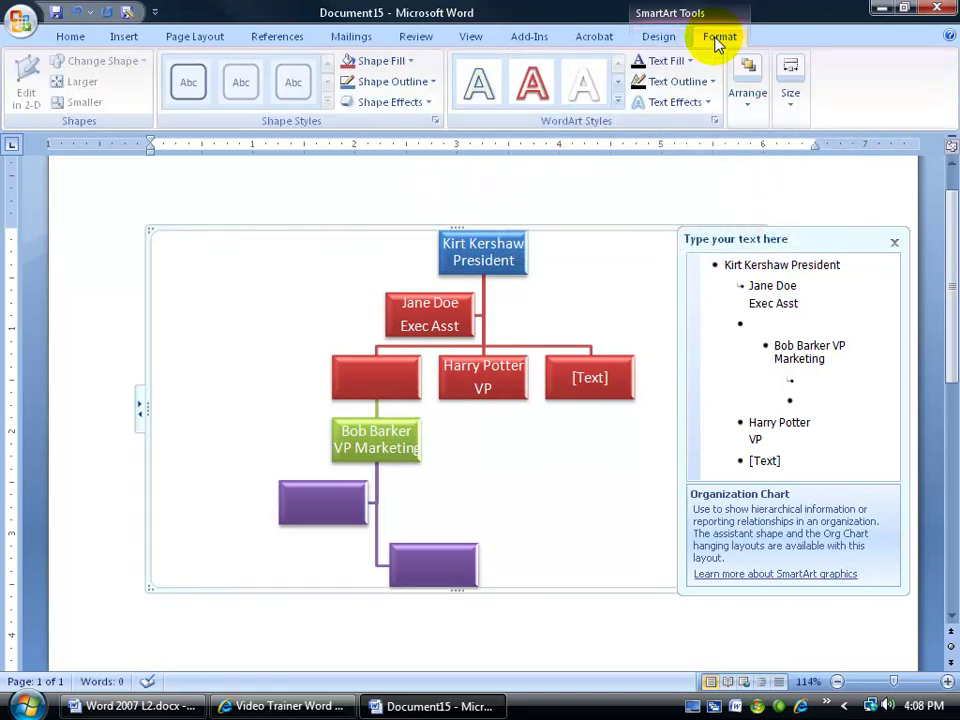
pyautogui.click(424, 294)
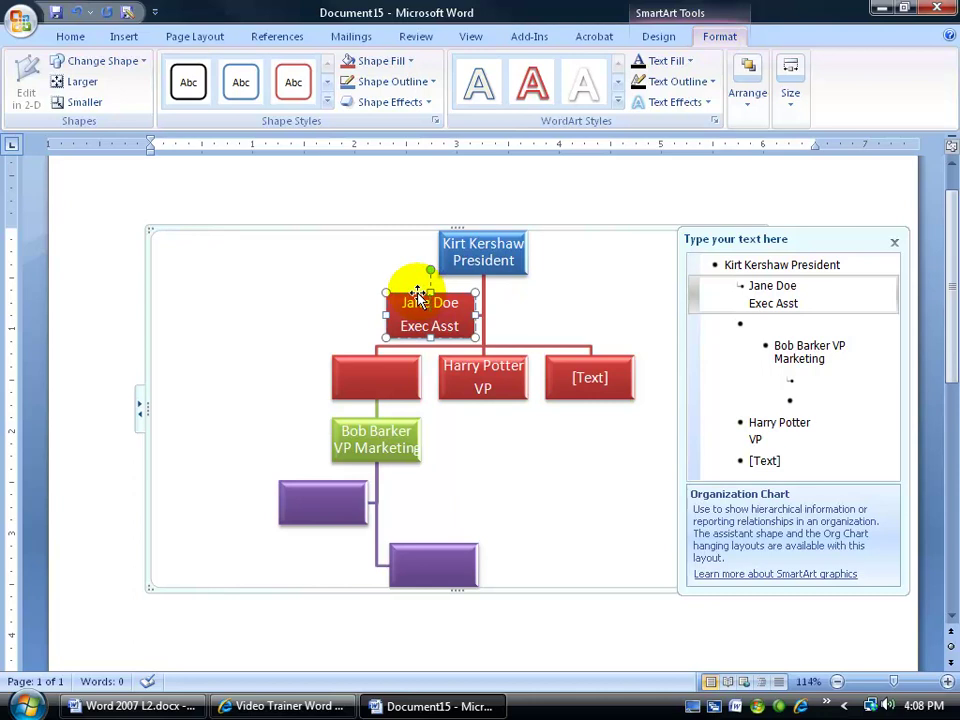
pyautogui.click(418, 297)
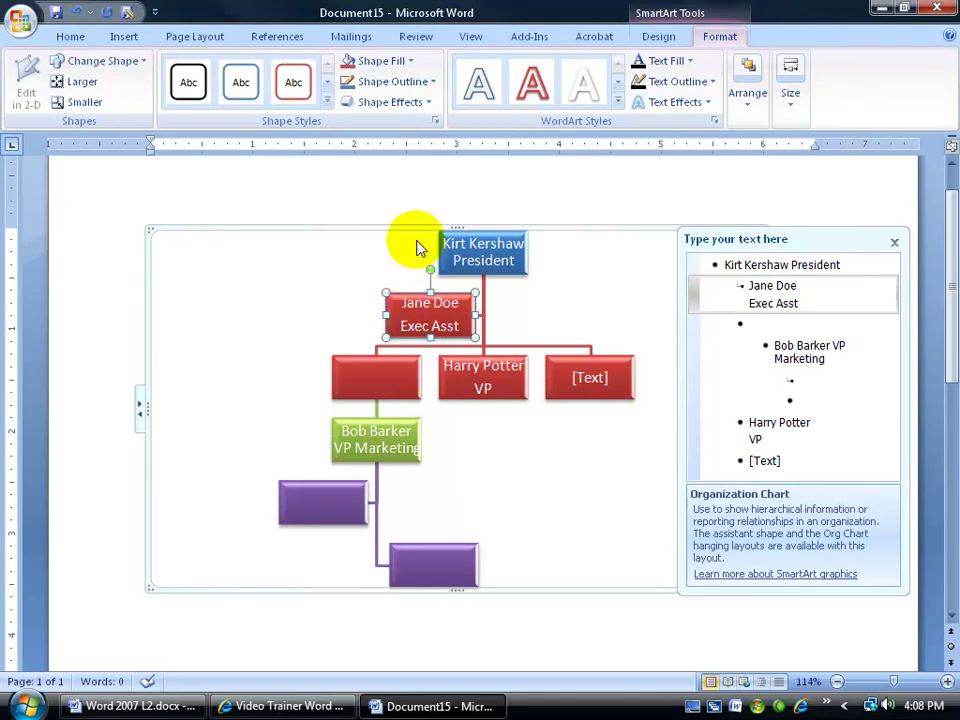
pyautogui.click(410, 62)
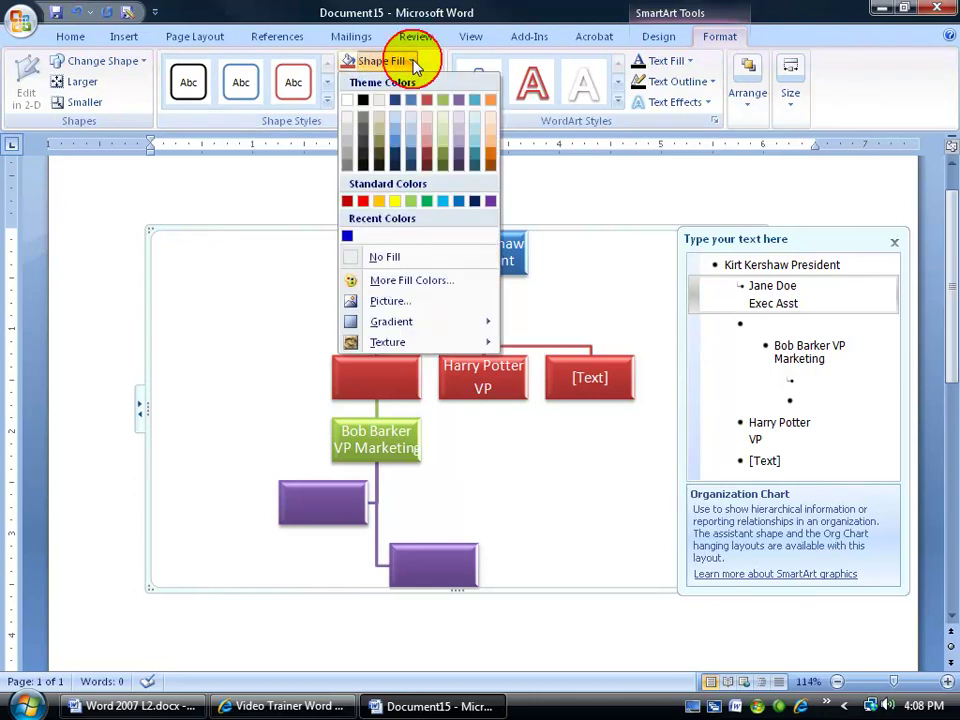
pyautogui.click(395, 126)
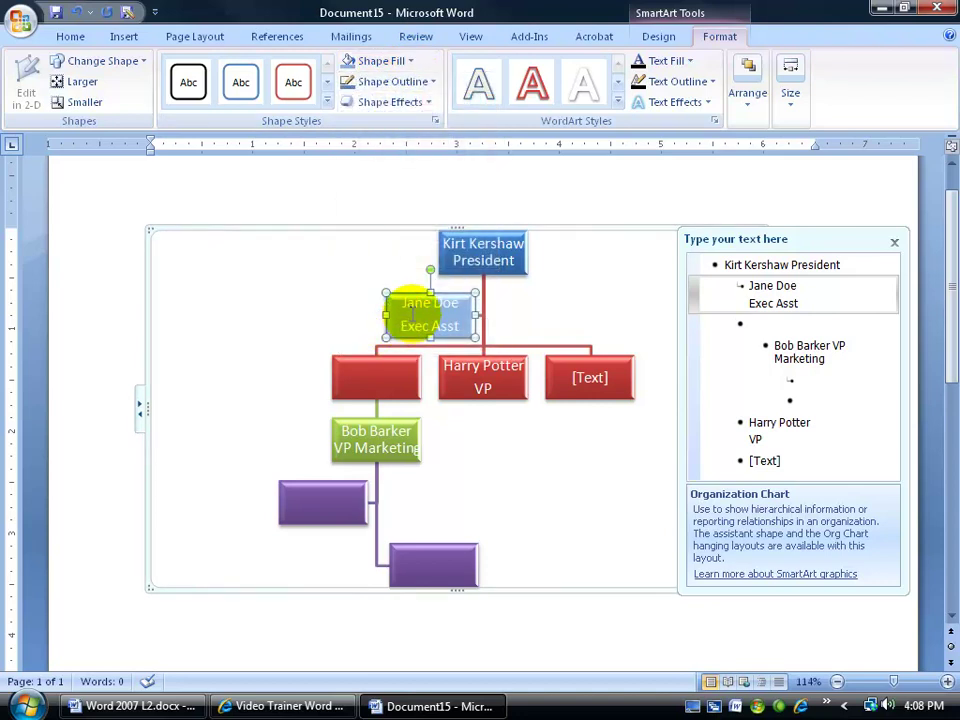
pyautogui.click(327, 84)
pyautogui.click(327, 100)
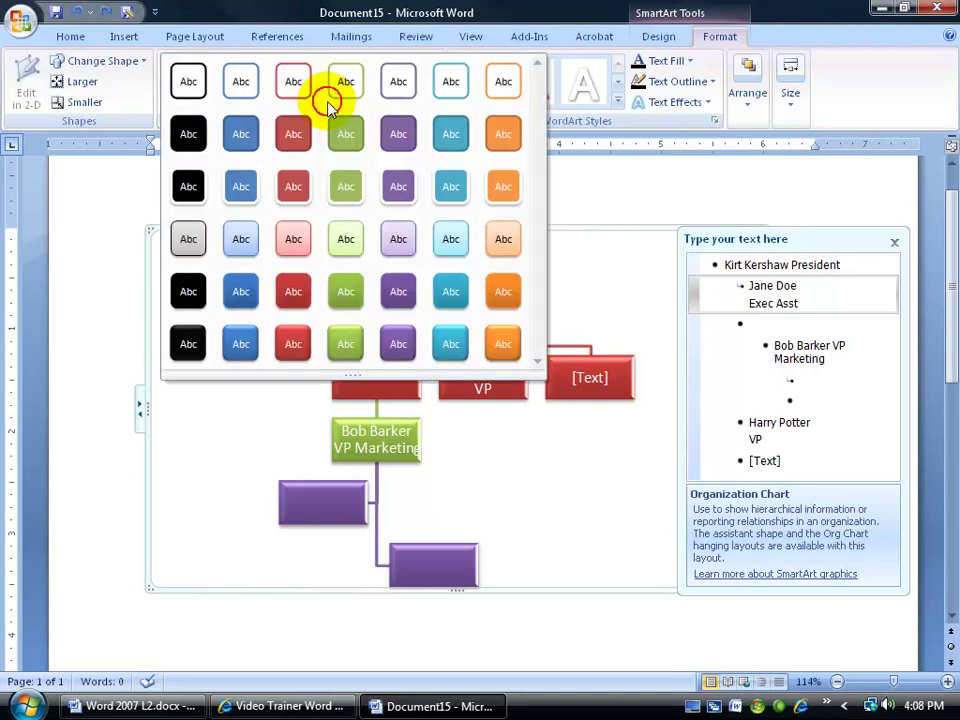
pyautogui.click(225, 403)
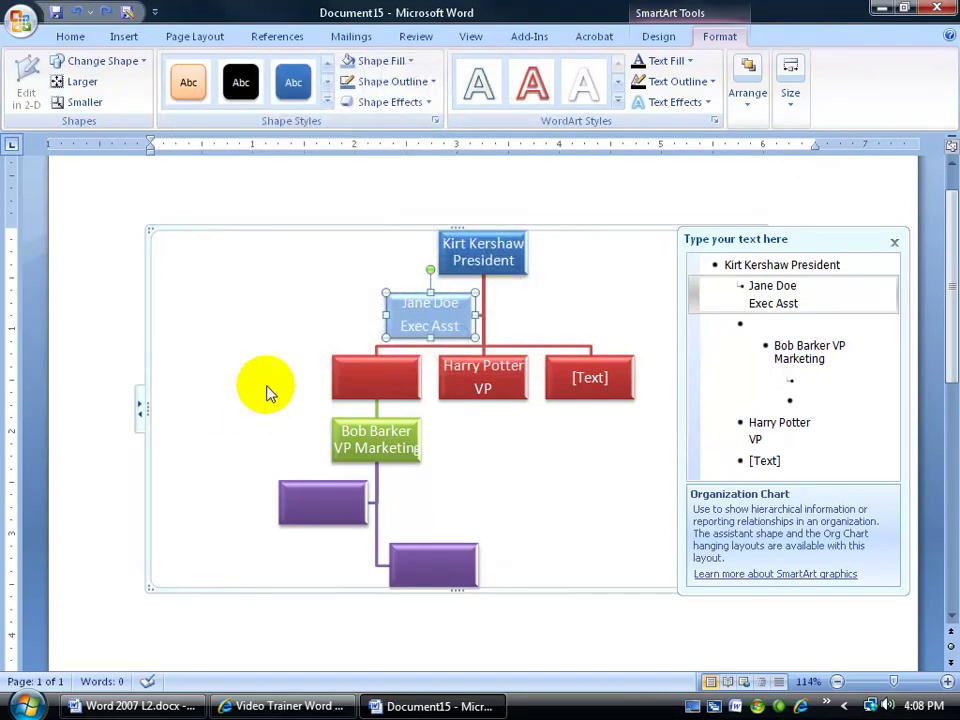
# Apply a Glow text effect to the president's name and title in the top box
pyautogui.click(517, 258)
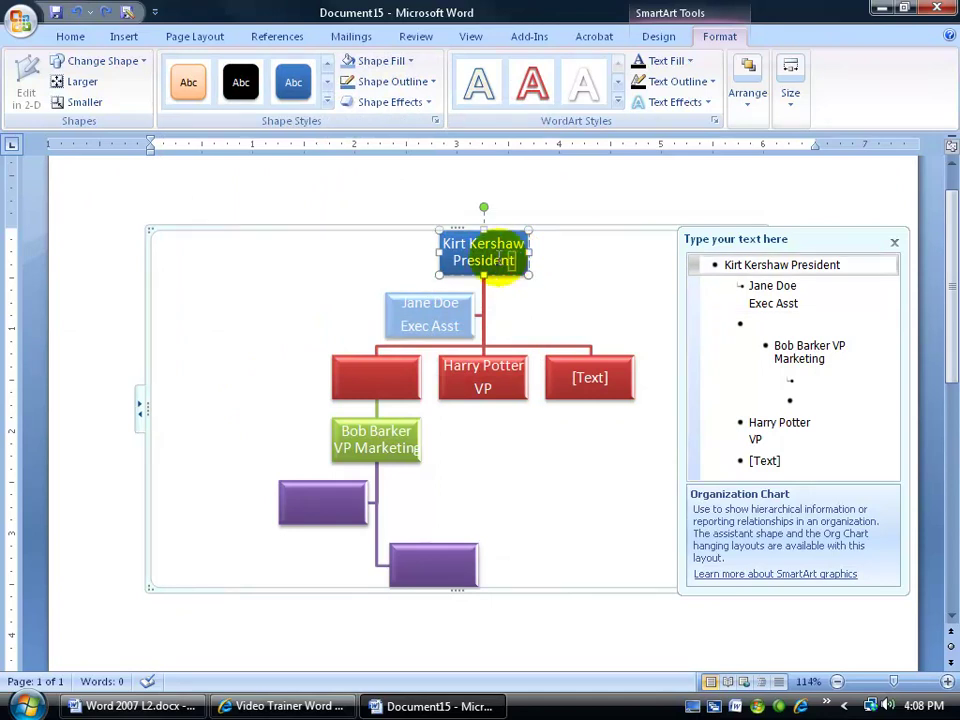
pyautogui.moveTo(440, 238); pyautogui.dragTo(528, 264)
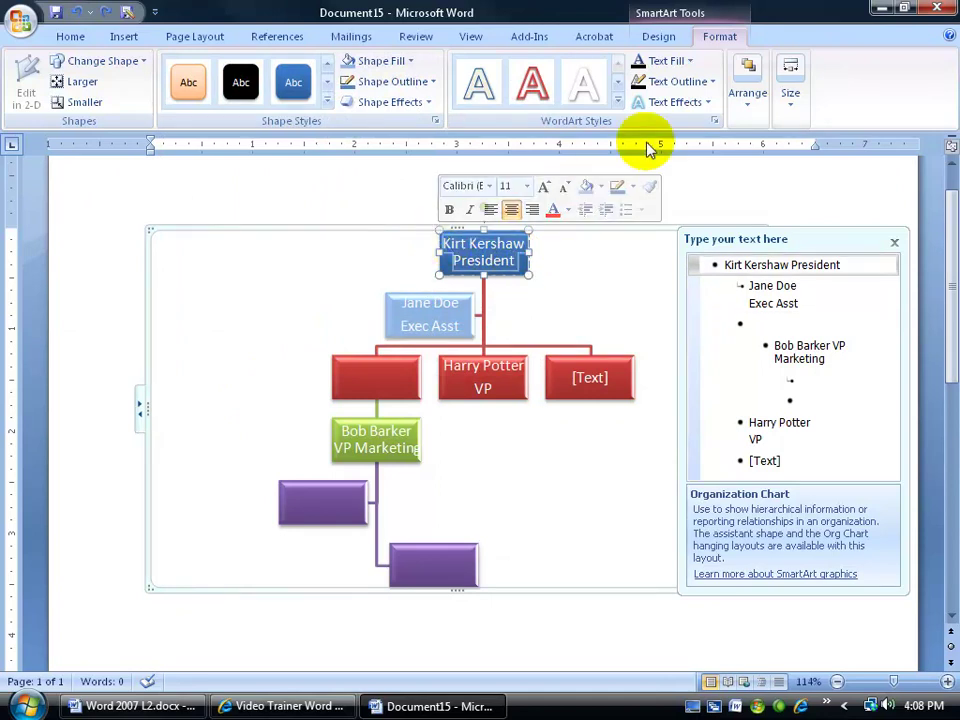
pyautogui.click(706, 103)
pyautogui.moveTo(690, 224)
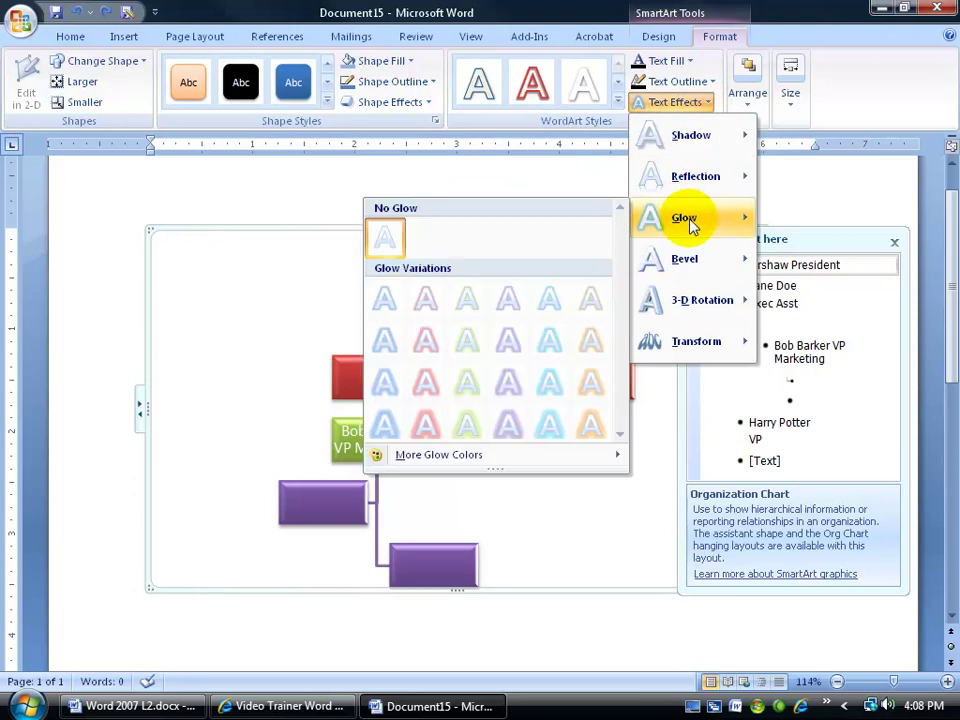
pyautogui.click(503, 342)
pyautogui.click(557, 285)
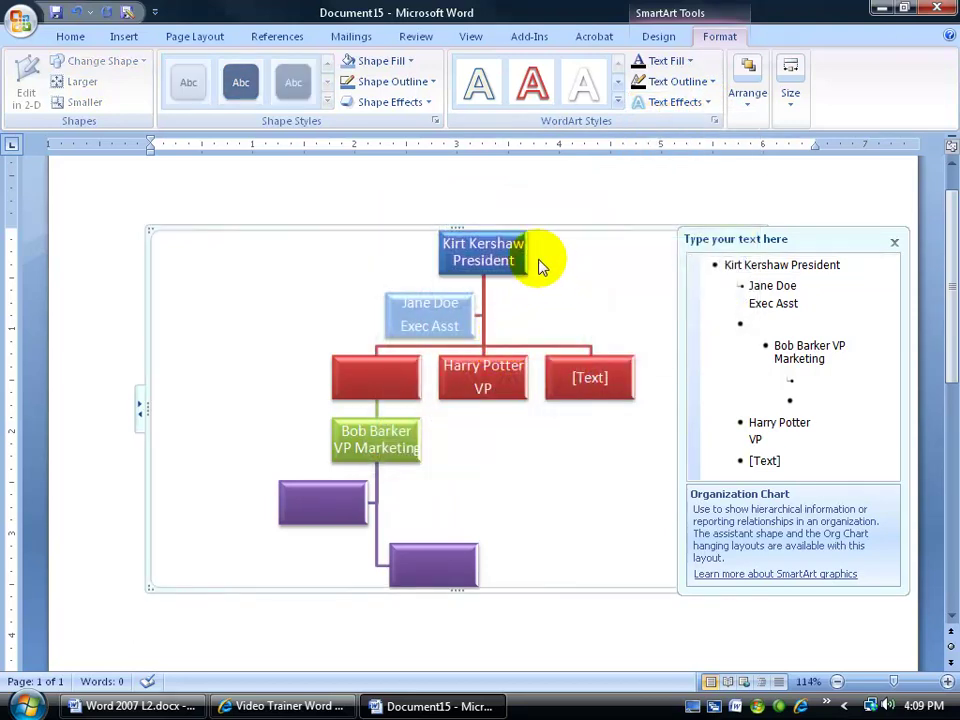
# Move the text pane out of the way and enlarge the org chart on the page
pyautogui.moveTo(779, 238); pyautogui.dragTo(755, 400)
pyautogui.moveTo(949, 268); pyautogui.dragTo(936, 364)
pyautogui.moveTo(764, 354); pyautogui.dragTo(797, 602)
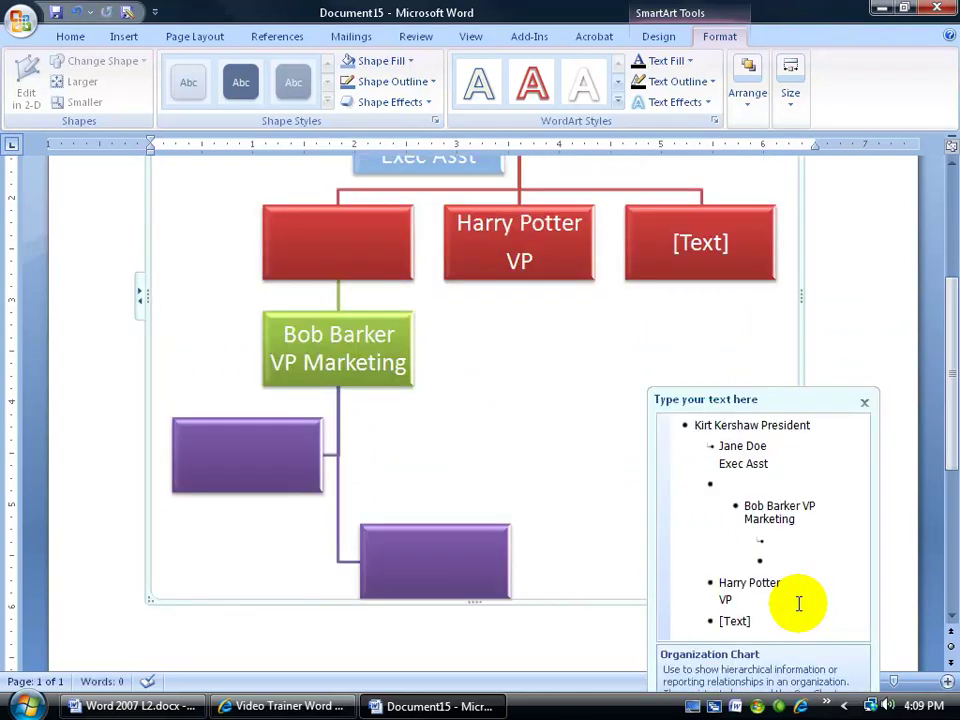
pyautogui.moveTo(950, 410); pyautogui.dragTo(939, 300)
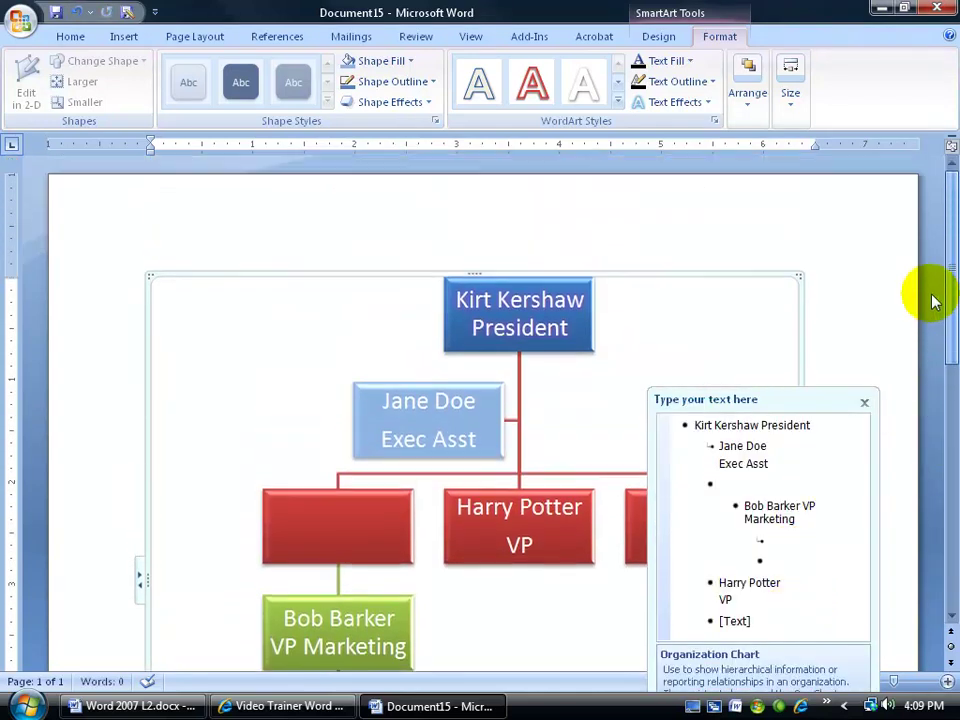